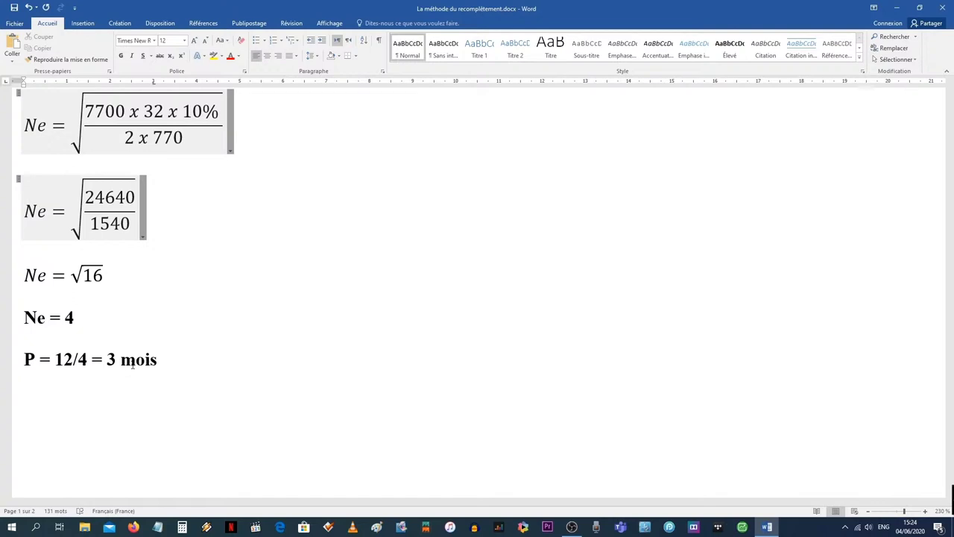
Enter 2600 as the Stock initial for month 1 in the monthly stock table on page 2.
{"action": "scroll", "coordinate": [332, 313], "scroll_direction": "down", "scroll_amount": 10}
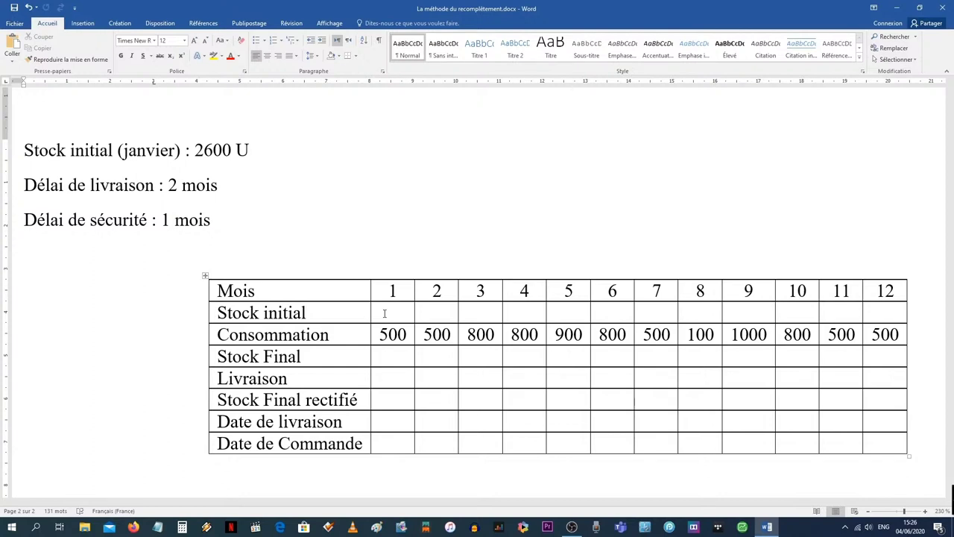
{"action": "left_click", "coordinate": [384, 313]}
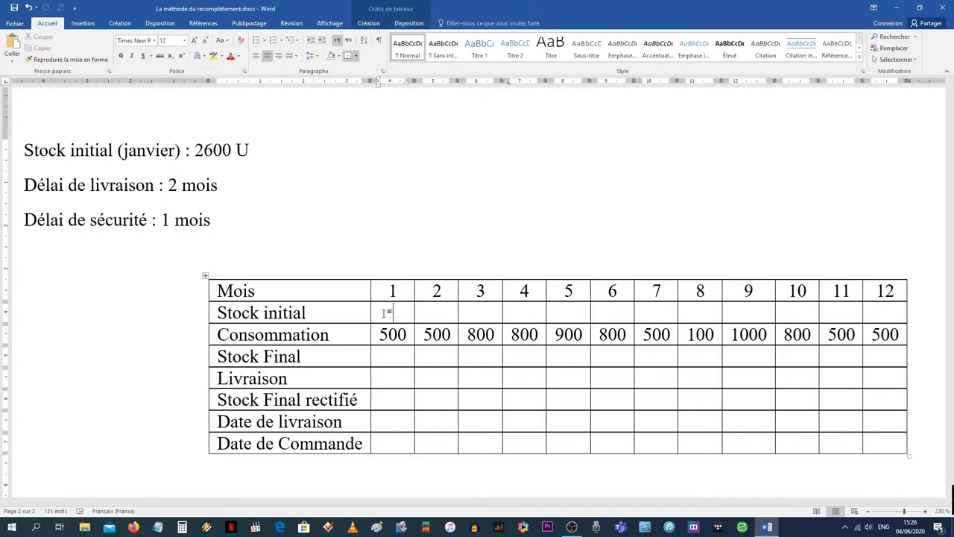
{"action": "type", "text": "2600"}
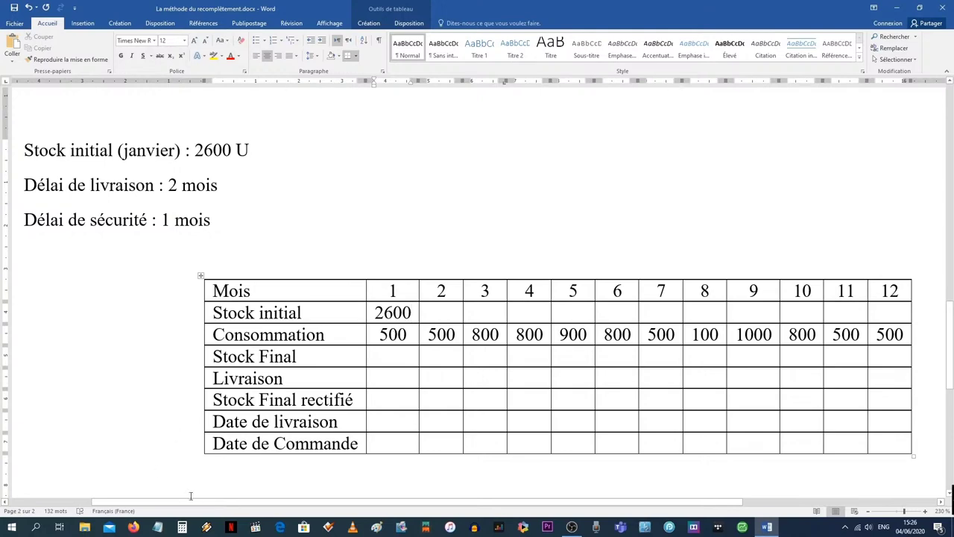
Switch to Calculator, place its window clear of the table's first months, and compute 2600 - 500.
{"action": "left_click", "coordinate": [182, 527]}
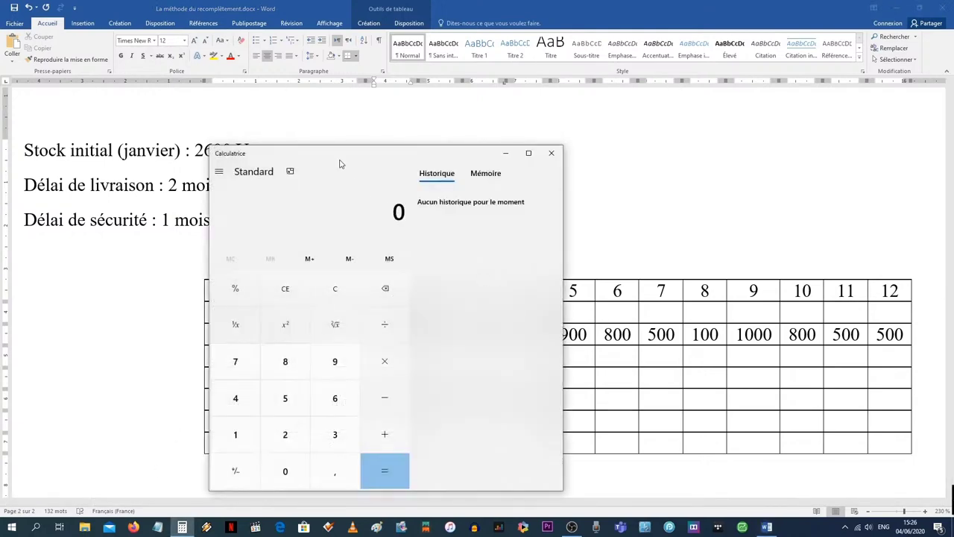
{"action": "left_click_drag", "start_coordinate": [341, 159], "coordinate": [686, 188]}
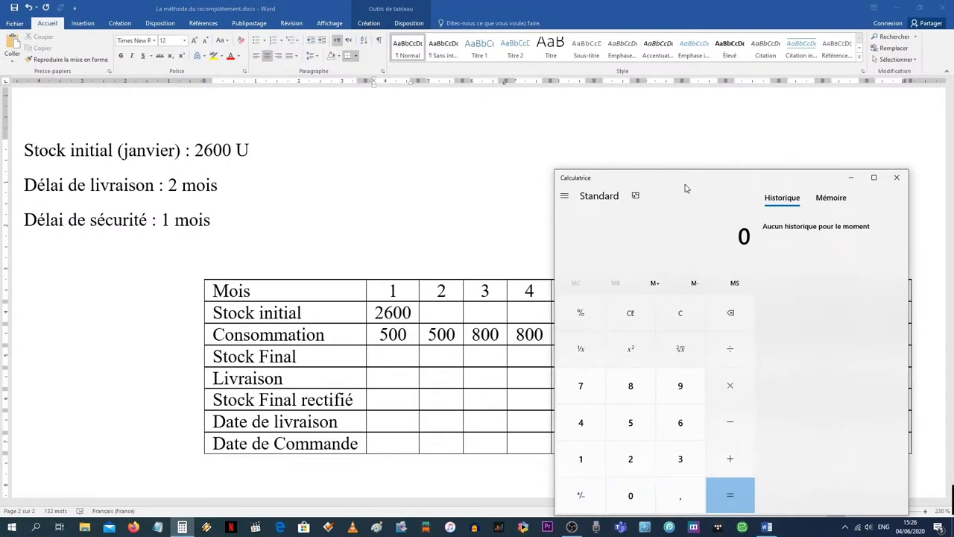
{"action": "type", "text": "2600 - 500"}
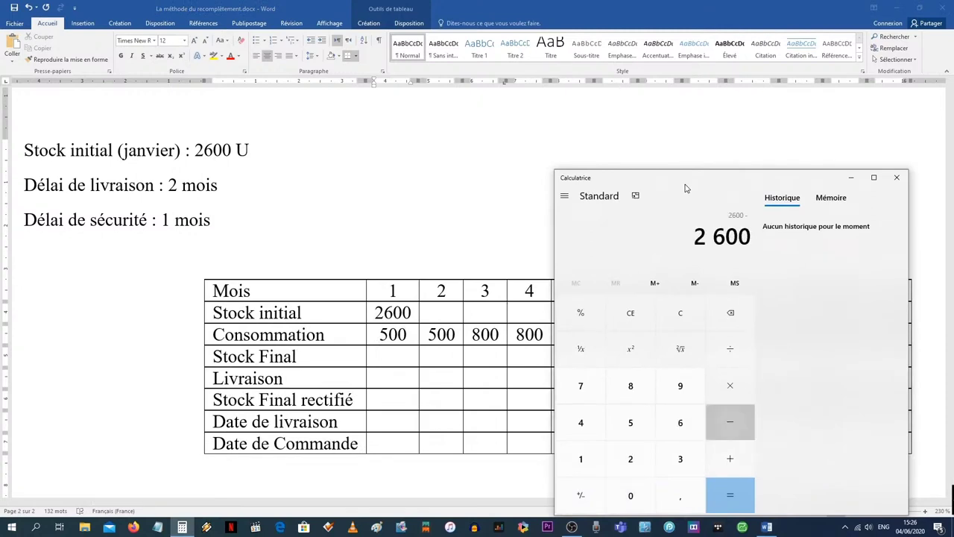
{"action": "key", "text": "Return"}
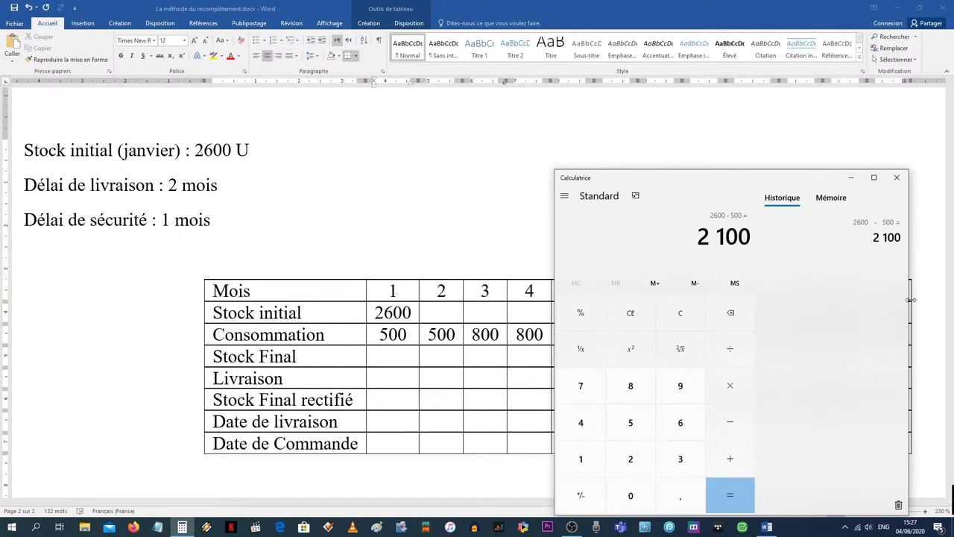
In the Word table, enter 2100 as month 1's Stock Final and Stock Final rectifié, and as month 2's Stock initial.
{"action": "left_click", "coordinate": [398, 358]}
{"action": "left_click", "coordinate": [399, 358]}
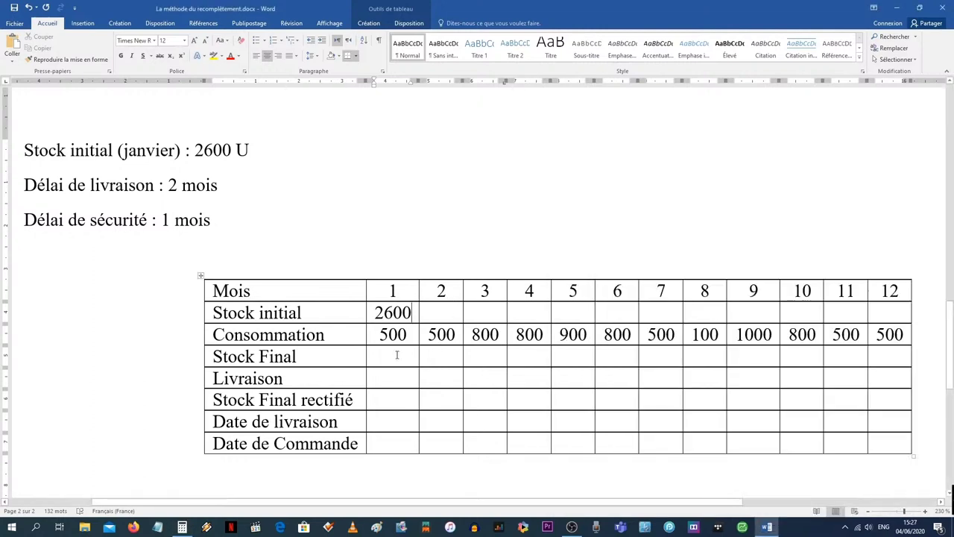
{"action": "type", "text": "2100"}
{"action": "left_click", "coordinate": [391, 401]}
{"action": "type", "text": "2100"}
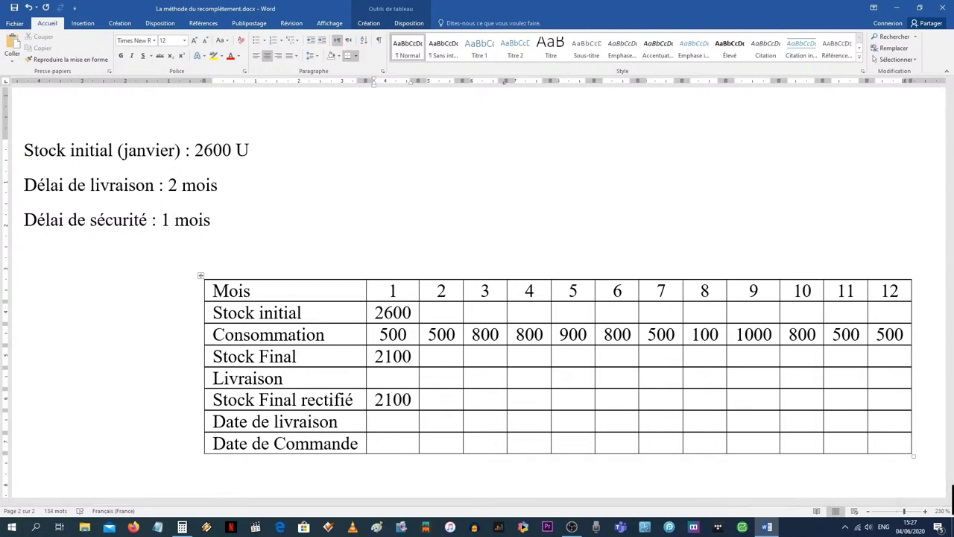
{"action": "left_click", "coordinate": [445, 314]}
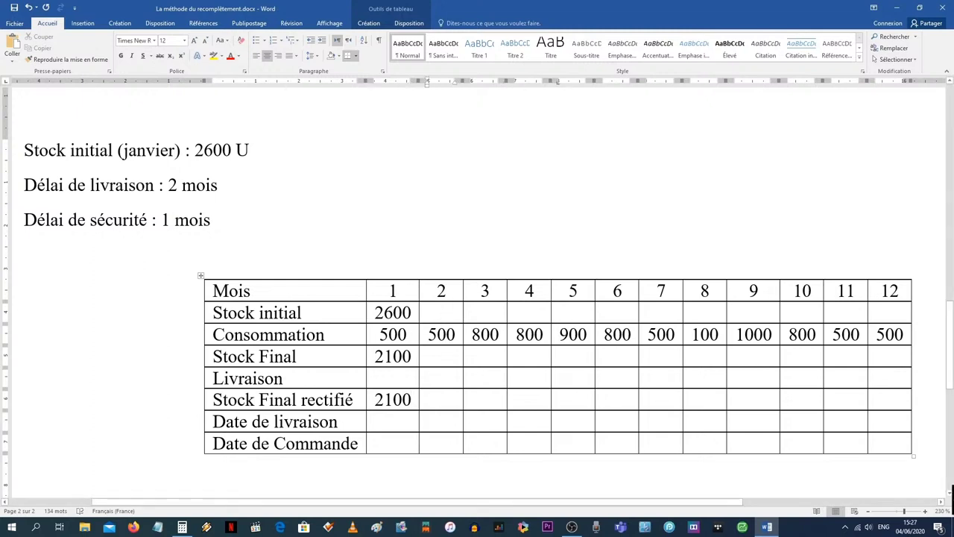
{"action": "type", "text": "2100"}
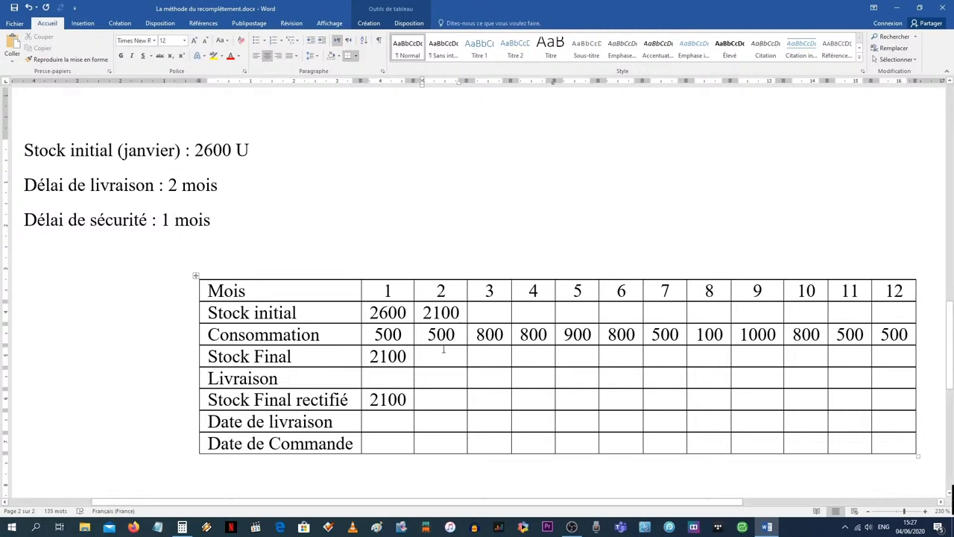
Switch to Calculator and subtract month 2's consumption of 500 from 2100.
{"action": "left_click", "coordinate": [440, 356]}
{"action": "key", "text": "alt+Tab"}
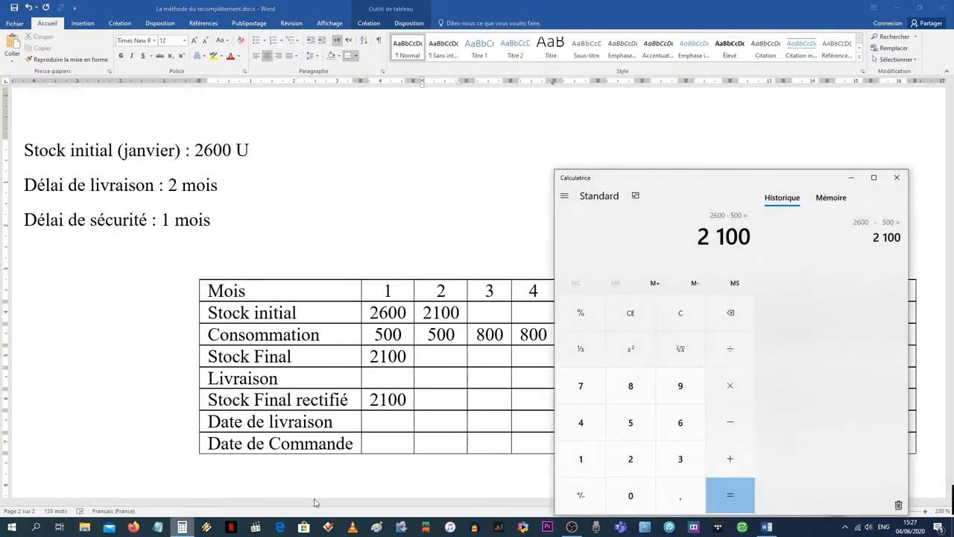
{"action": "type", "text": "-500"}
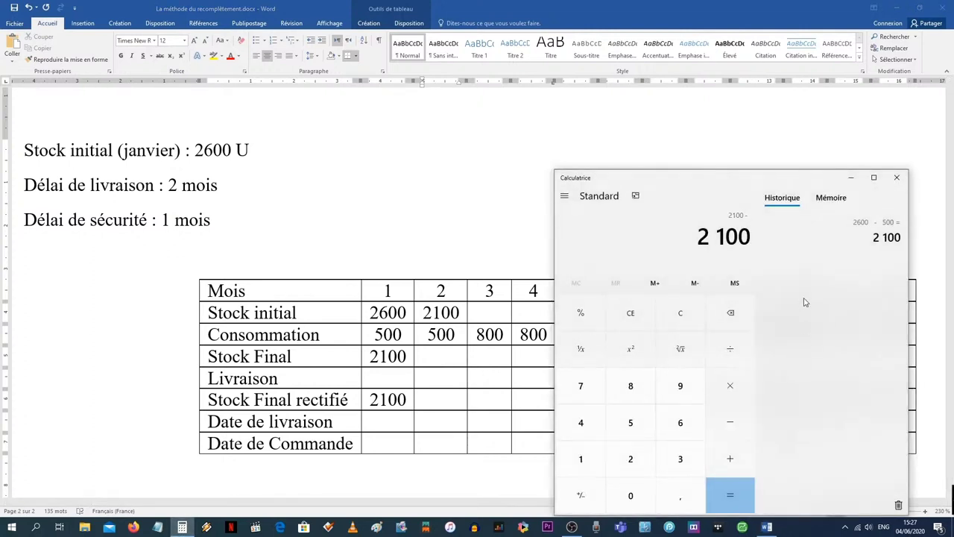
{"action": "key", "text": "Return"}
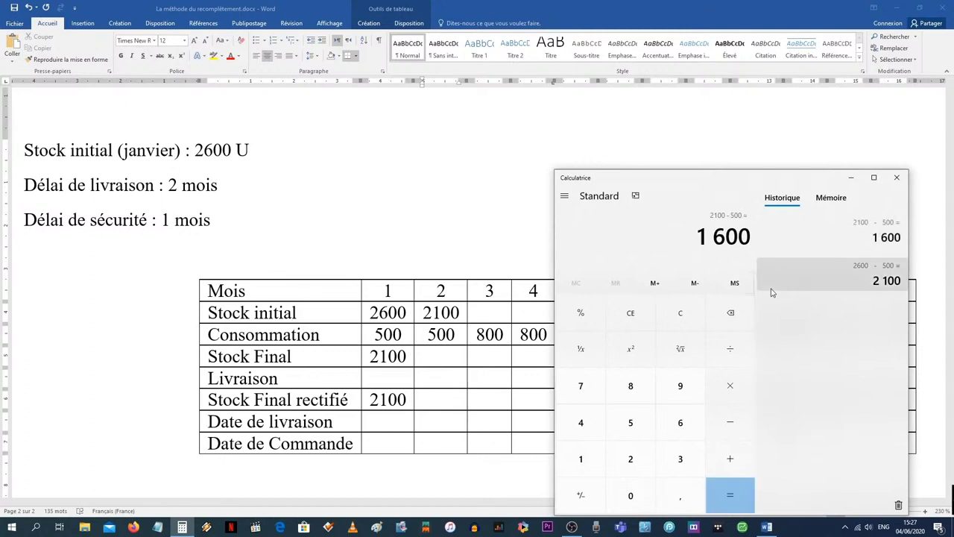
In the Word table, enter 1600 as month 2's Stock Final and Stock Final rectifié, and as month 3's Stock initial.
{"action": "left_click", "coordinate": [443, 355]}
{"action": "type", "text": "1600"}
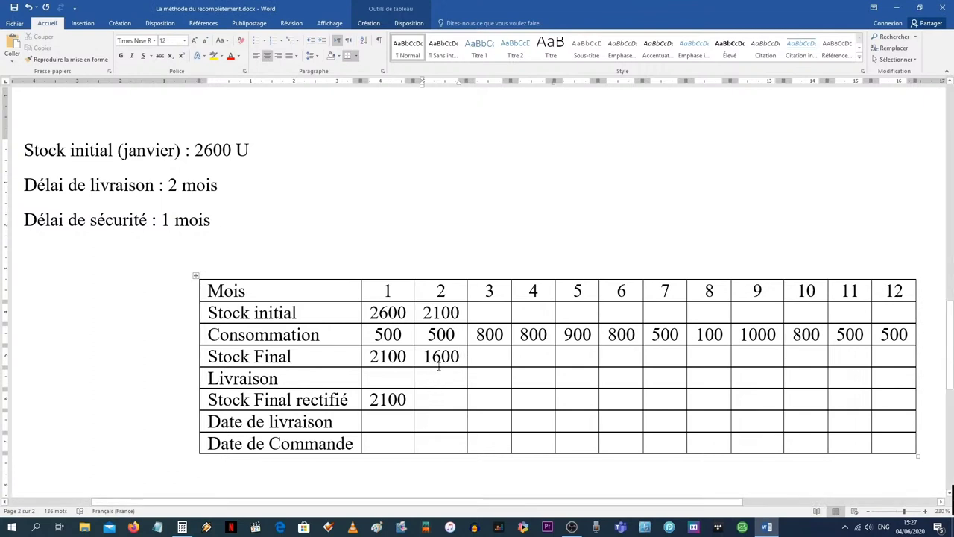
{"action": "left_click", "coordinate": [449, 401]}
{"action": "type", "text": "1600"}
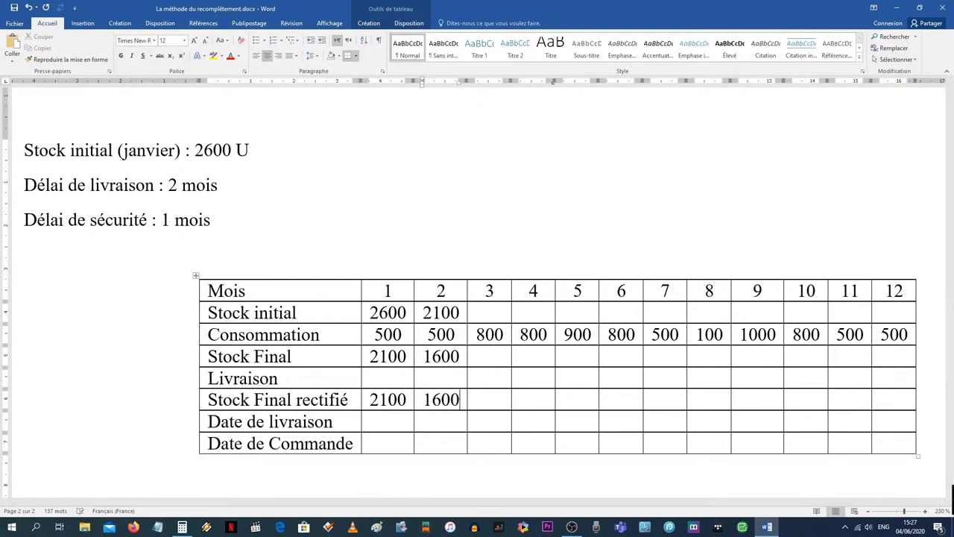
{"action": "left_click", "coordinate": [182, 527]}
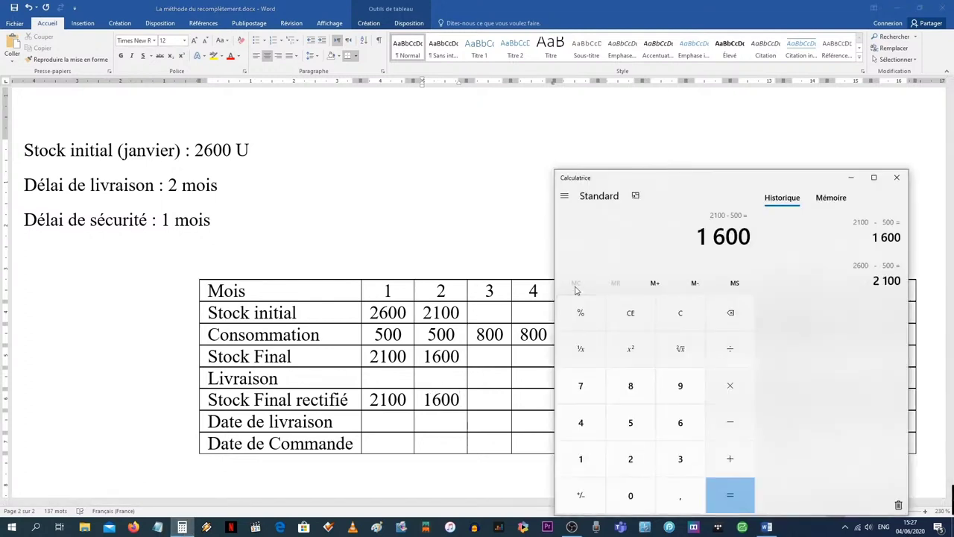
{"action": "left_click", "coordinate": [495, 314]}
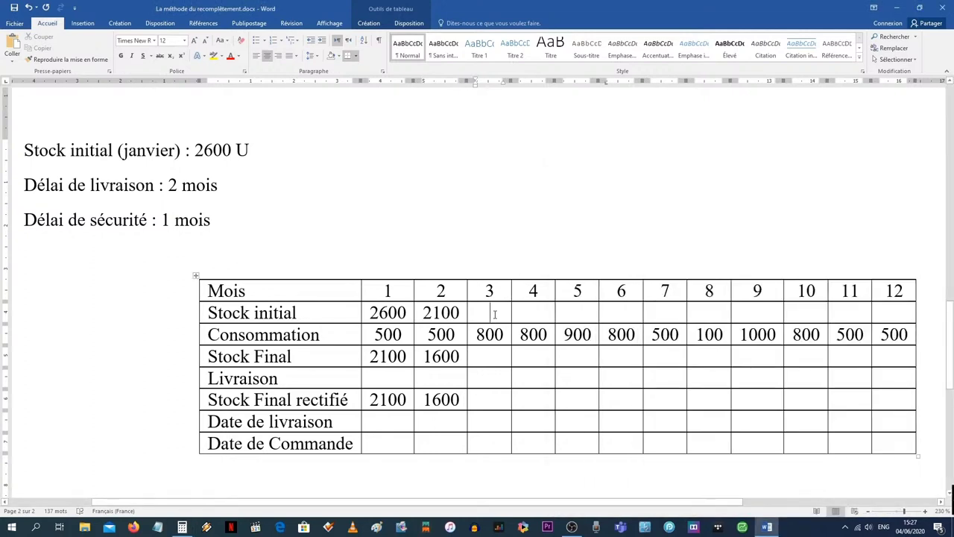
{"action": "type", "text": "1600"}
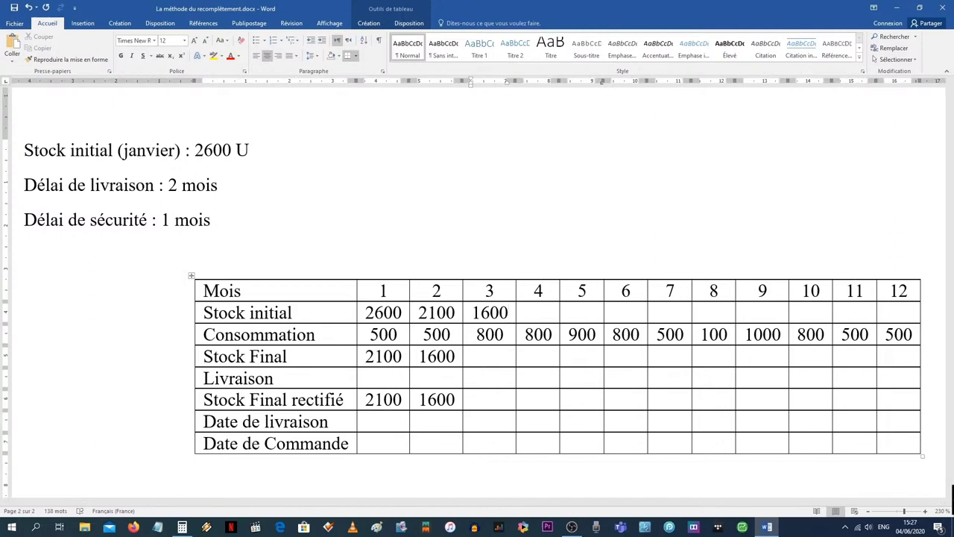
Switch to Calculator, subtract month 3's consumption of 800 from 1600, and minimize the calculator.
{"action": "left_click", "coordinate": [182, 526]}
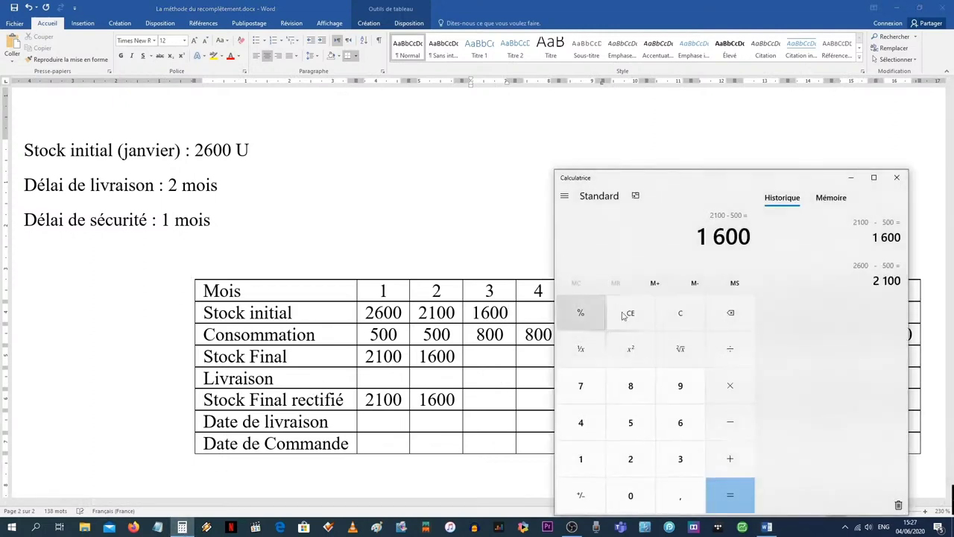
{"action": "type", "text": "-800"}
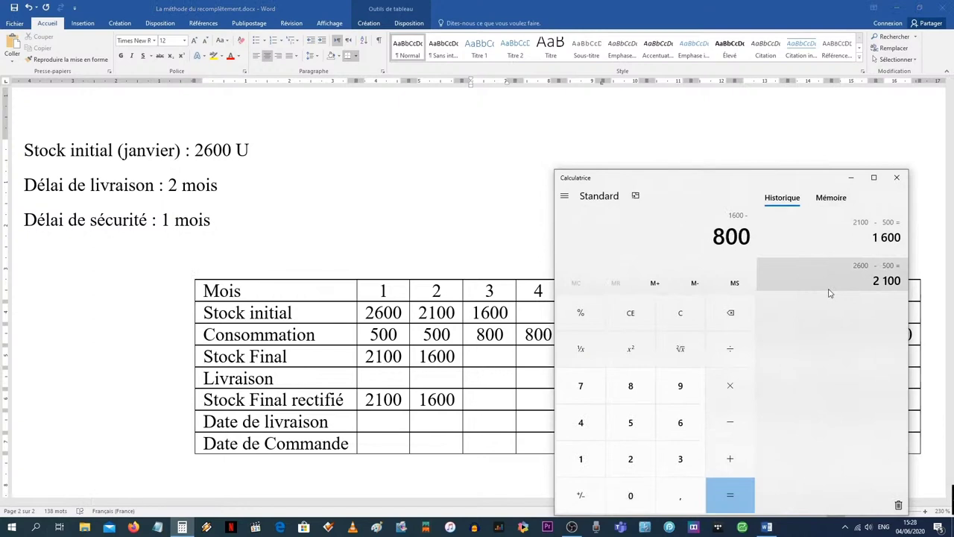
{"action": "key", "text": "Return"}
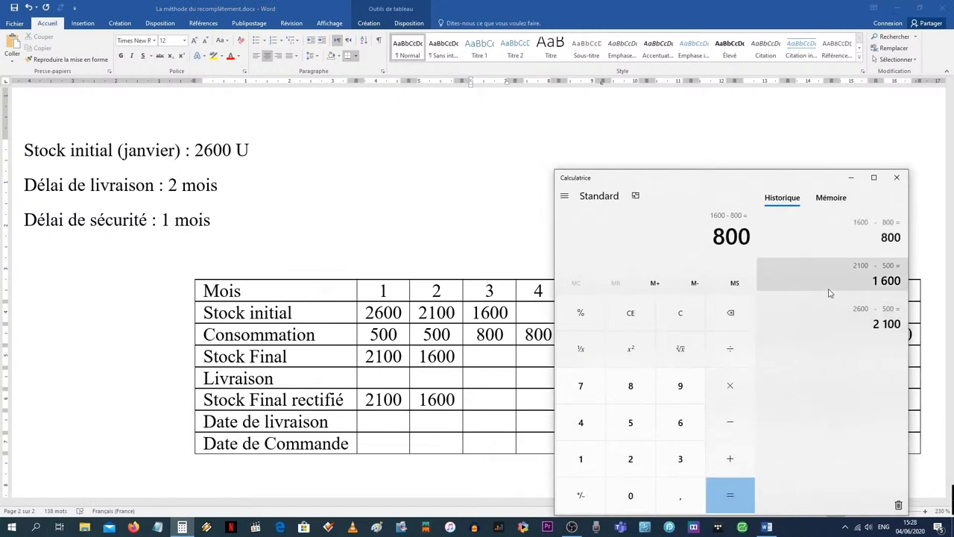
{"action": "left_click", "coordinate": [851, 178]}
{"action": "left_click", "coordinate": [494, 401]}
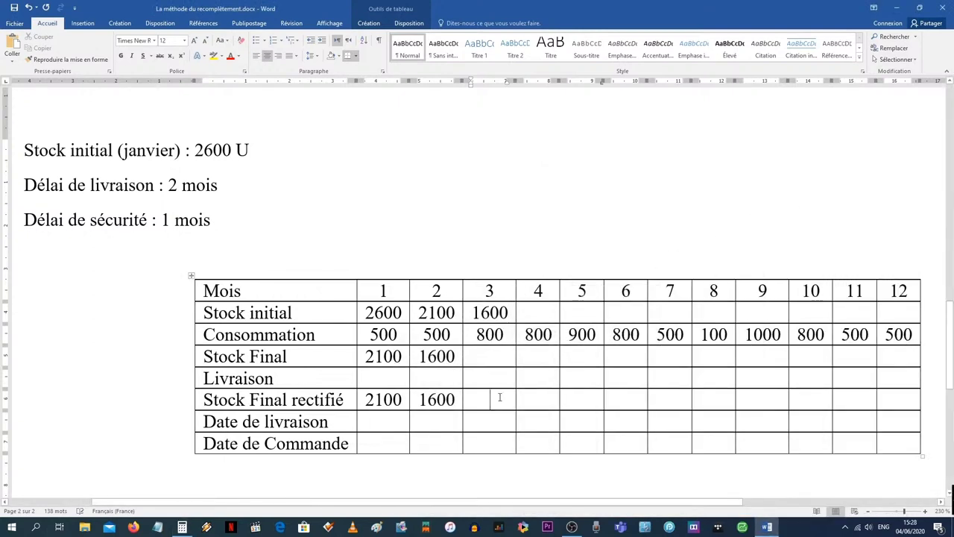
{"action": "type", "text": "800"}
{"action": "left_click_drag", "start_coordinate": [505, 401], "coordinate": [477, 402]}
{"action": "key", "text": "BackSpace"}
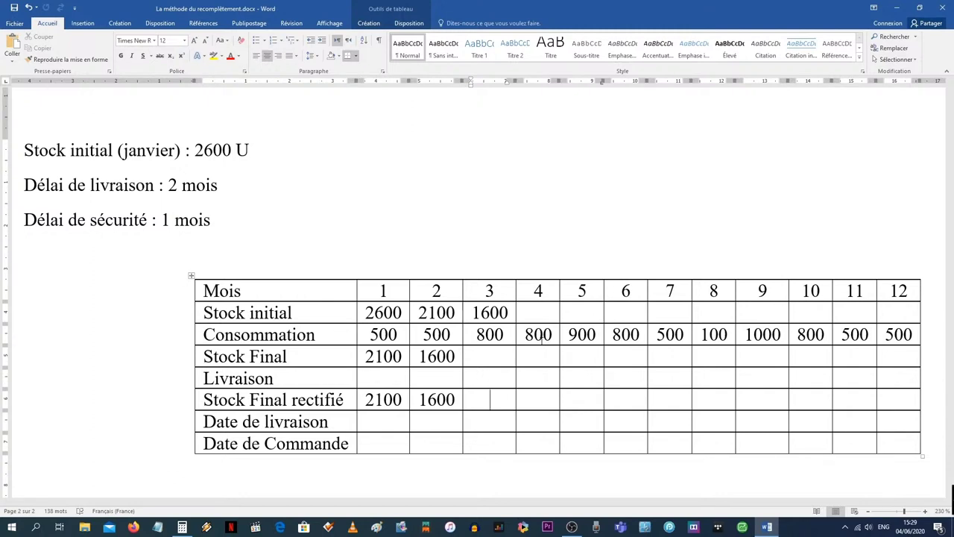
{"action": "left_click", "coordinate": [543, 395]}
{"action": "left_click", "coordinate": [494, 401]}
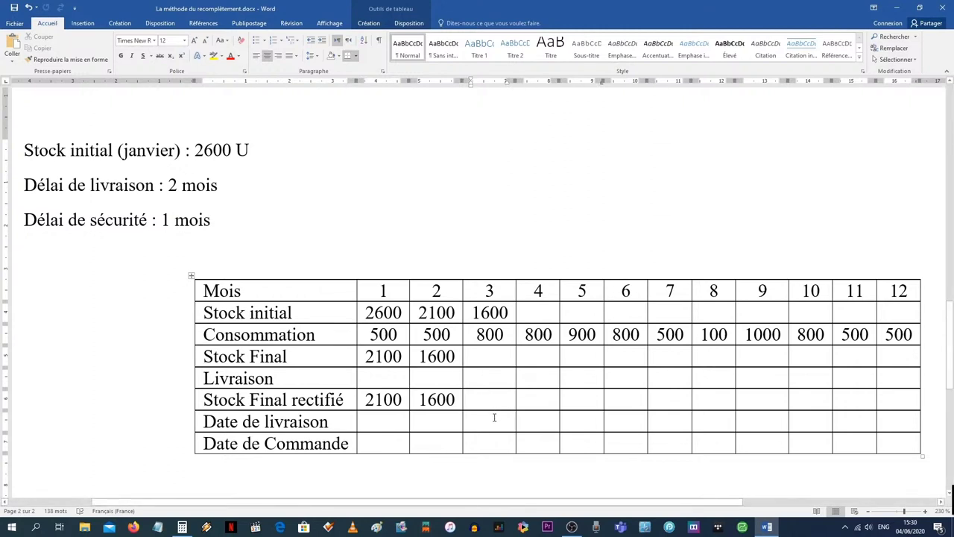
Enter 31/03 as the Date de livraison and 31/01 as the Date de Commande for month 3.
{"action": "left_click", "coordinate": [493, 420]}
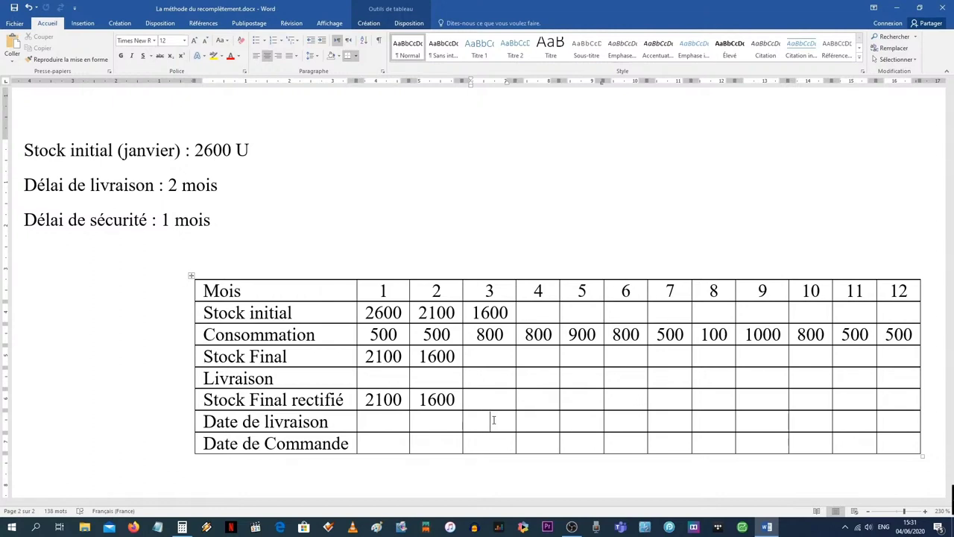
{"action": "type", "text": "31/03"}
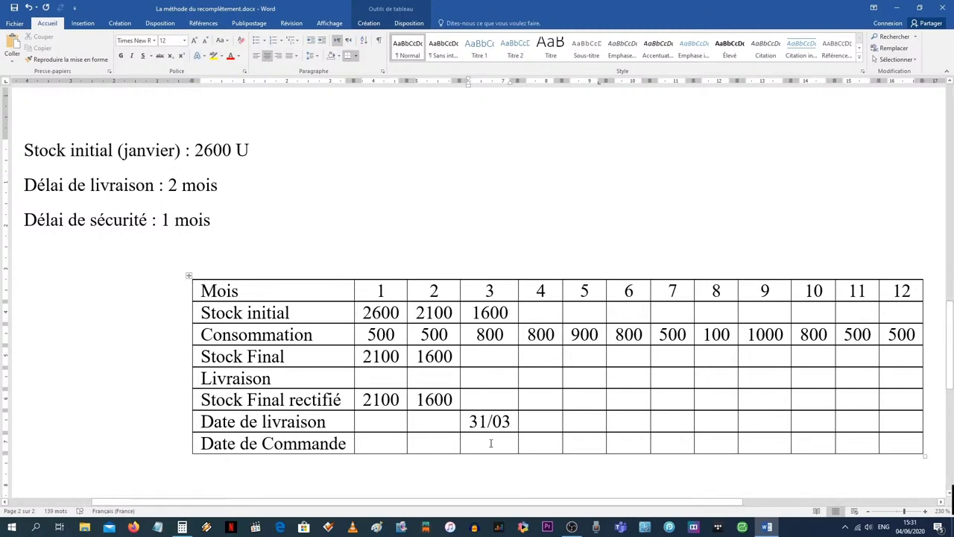
{"action": "left_click", "coordinate": [490, 443]}
{"action": "type", "text": "31/"}
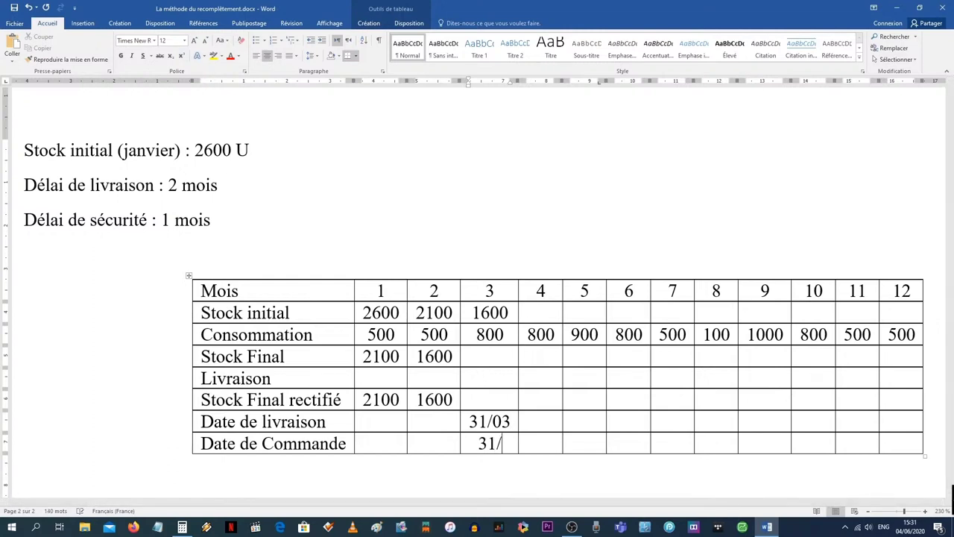
{"action": "type", "text": "01"}
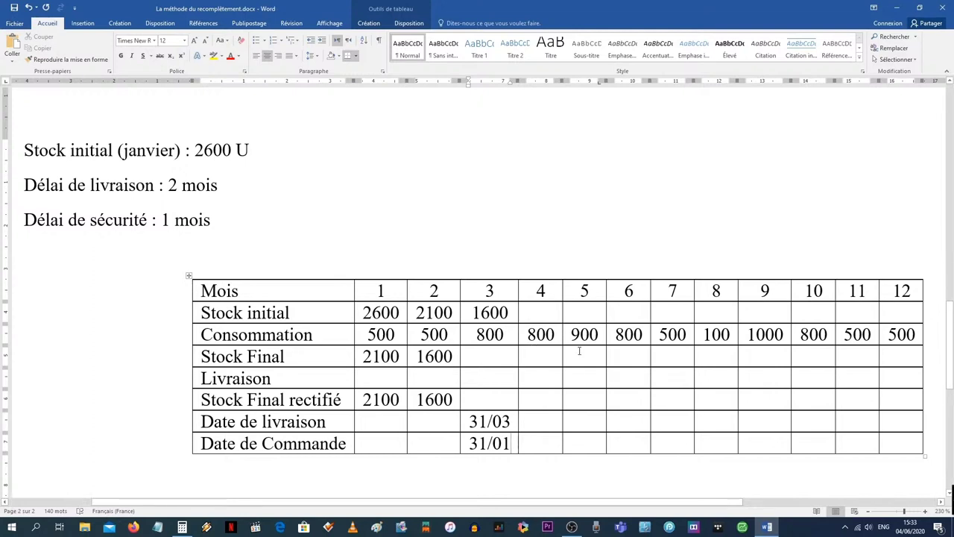
Highlight the consumption of months 5 to 7 in the table and add 900 + 800 + 500 in Calculator.
{"action": "left_click_drag", "start_coordinate": [571, 334], "coordinate": [683, 340]}
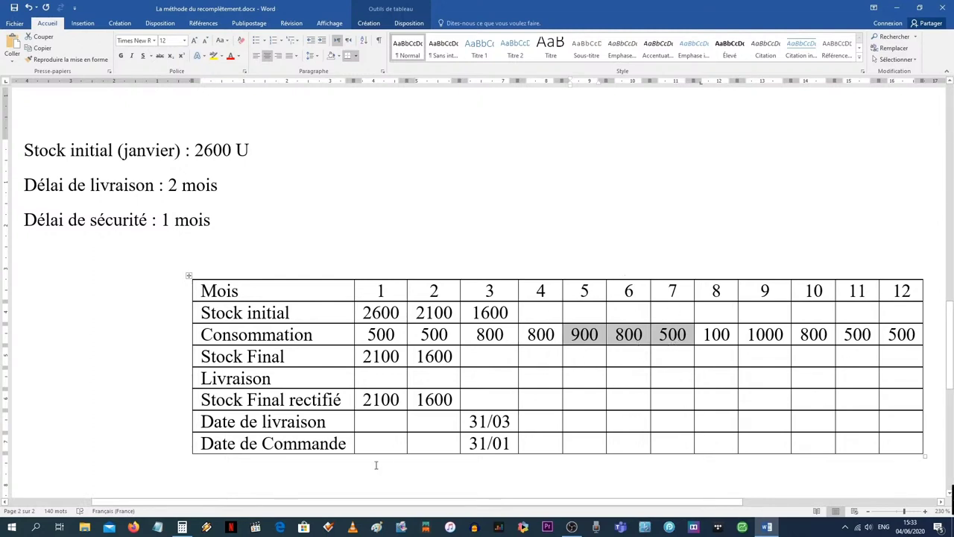
{"action": "left_click", "coordinate": [182, 527]}
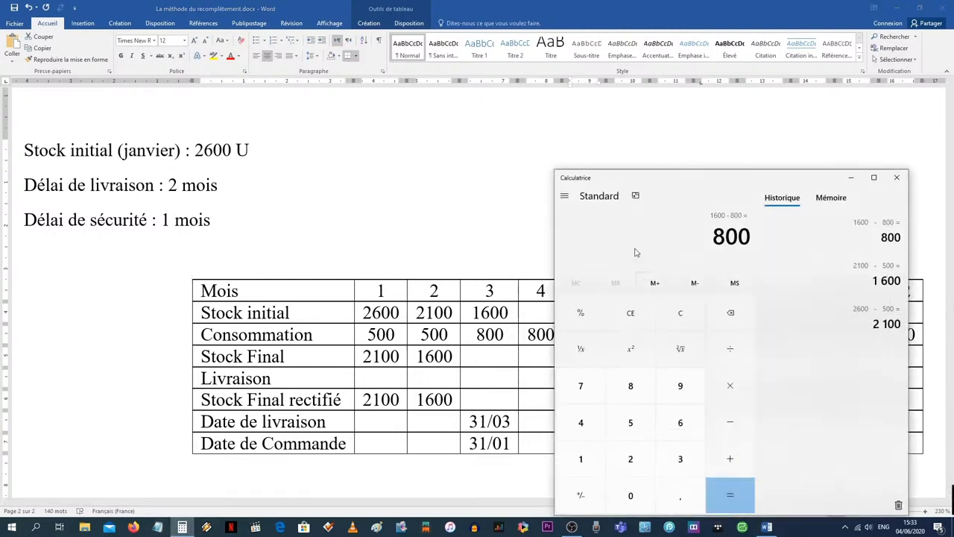
{"action": "left_click_drag", "start_coordinate": [677, 186], "coordinate": [204, 176]}
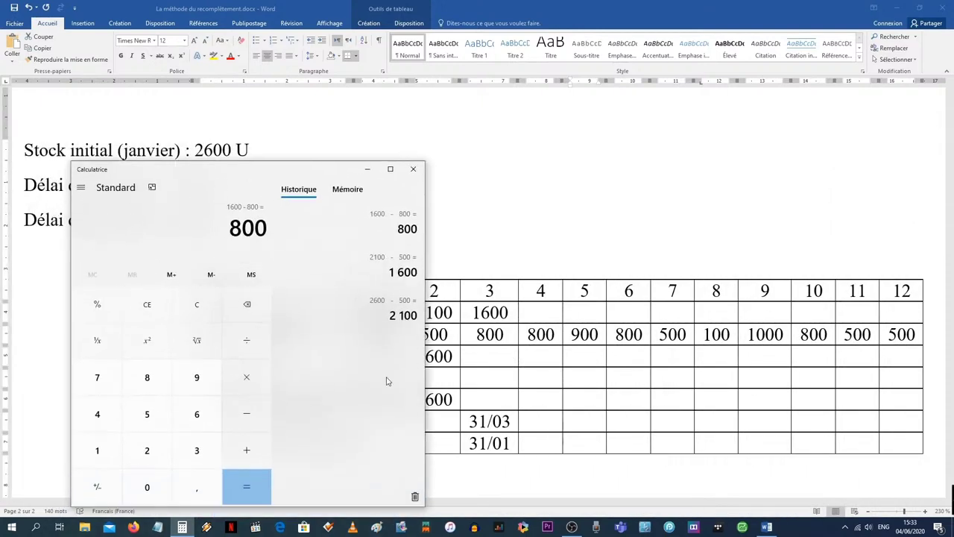
{"action": "key", "text": "Escape"}
{"action": "type", "text": "9"}
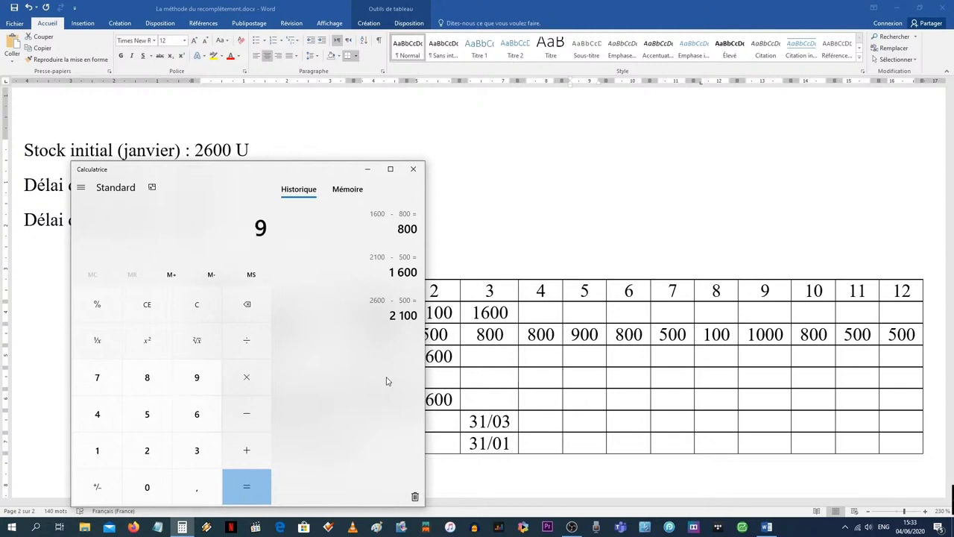
{"action": "type", "text": "00 + 800 + 500"}
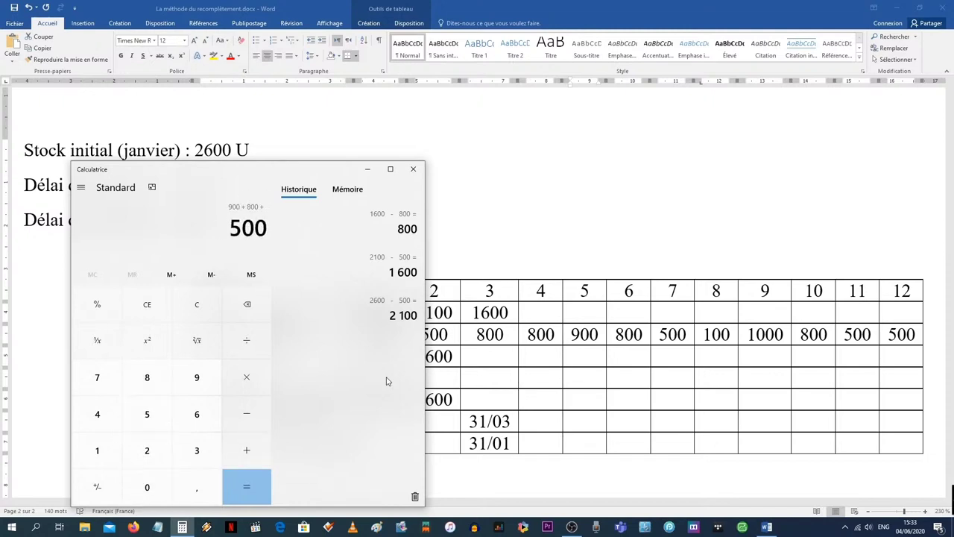
{"action": "key", "text": "Return"}
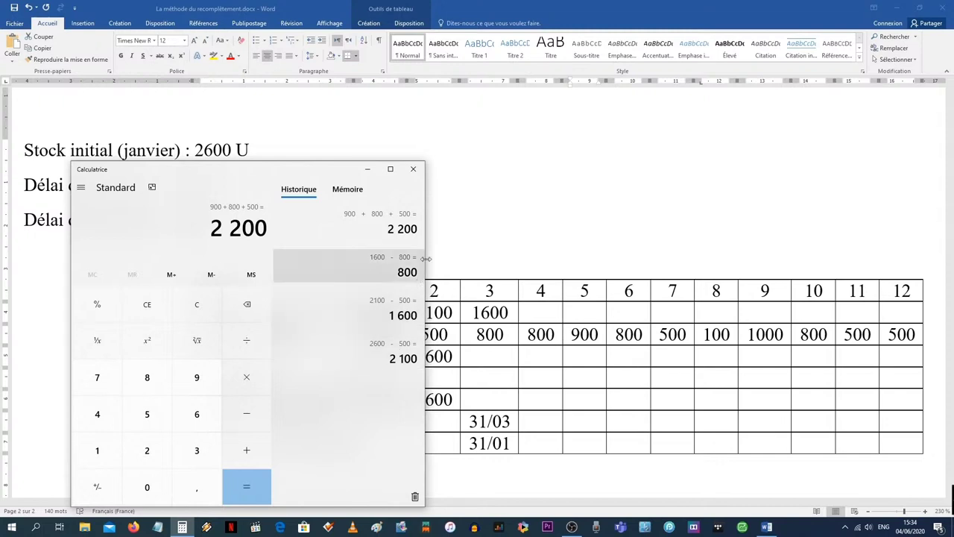
Minimize Calculator and enter 2200 as month 3's Livraison in the Word table.
{"action": "left_click", "coordinate": [366, 169]}
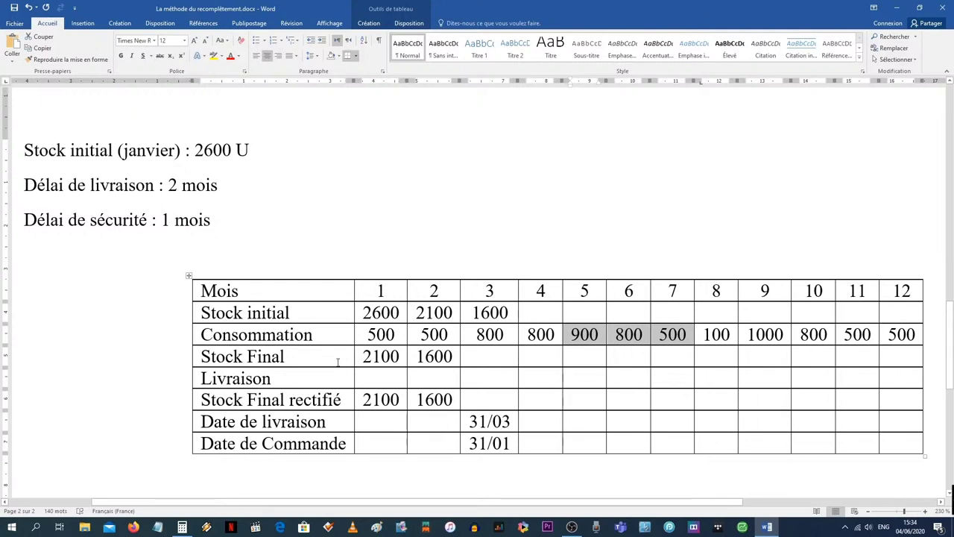
{"action": "left_click", "coordinate": [476, 378]}
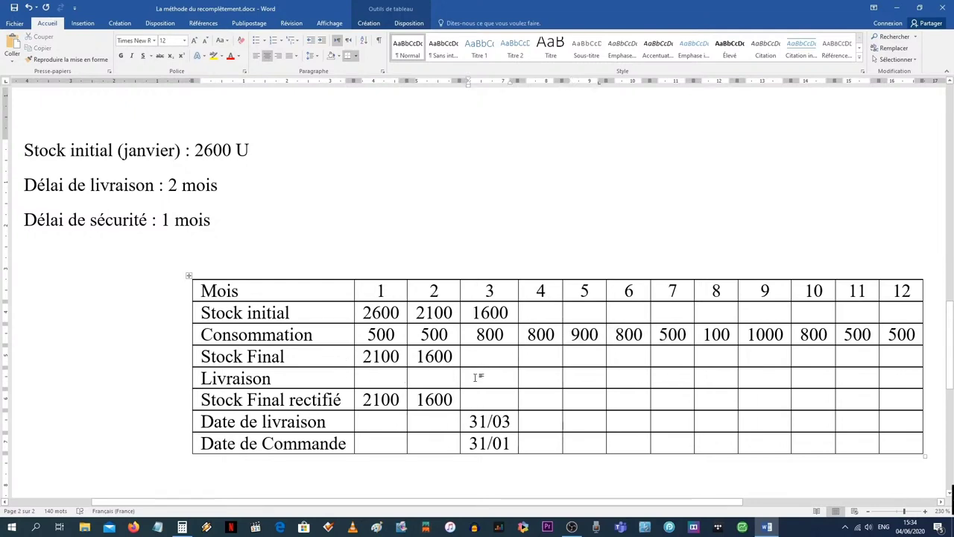
{"action": "type", "text": "2200"}
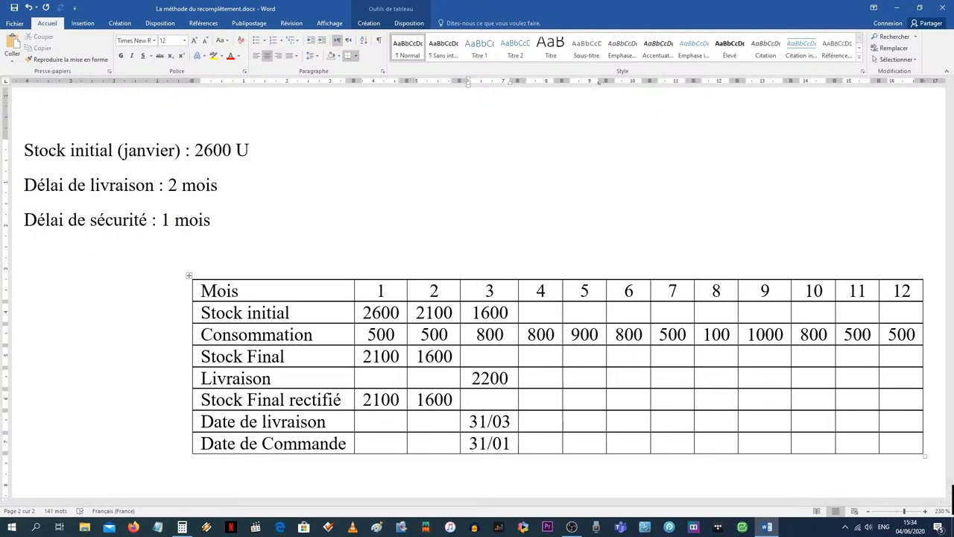
Switch to Calculator, clear it and subtract month 3's consumption of 800 from its initial stock of 1600.
{"action": "left_click", "coordinate": [182, 528]}
{"action": "left_click_drag", "start_coordinate": [211, 181], "coordinate": [187, 162]}
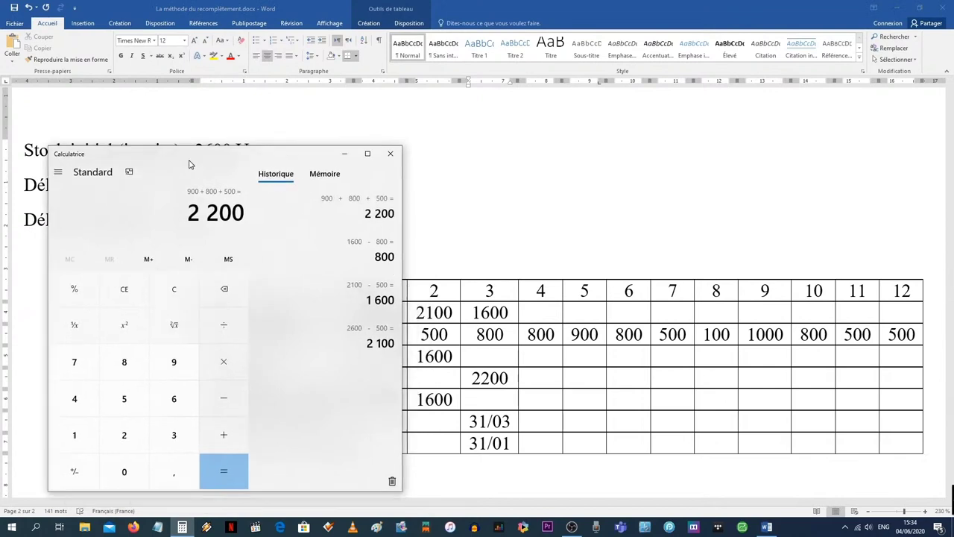
{"action": "key", "text": "Escape"}
{"action": "type", "text": "1600 - 800"}
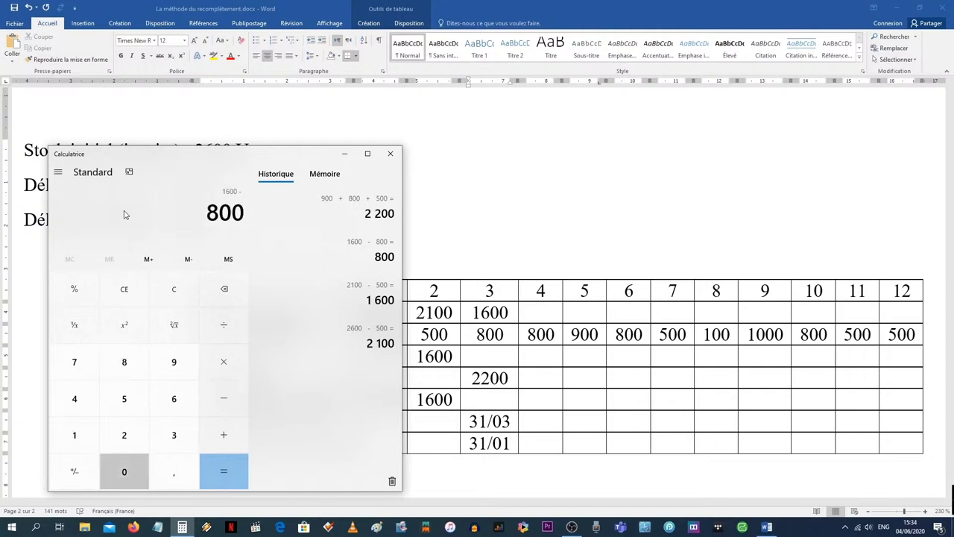
{"action": "key", "text": "Return"}
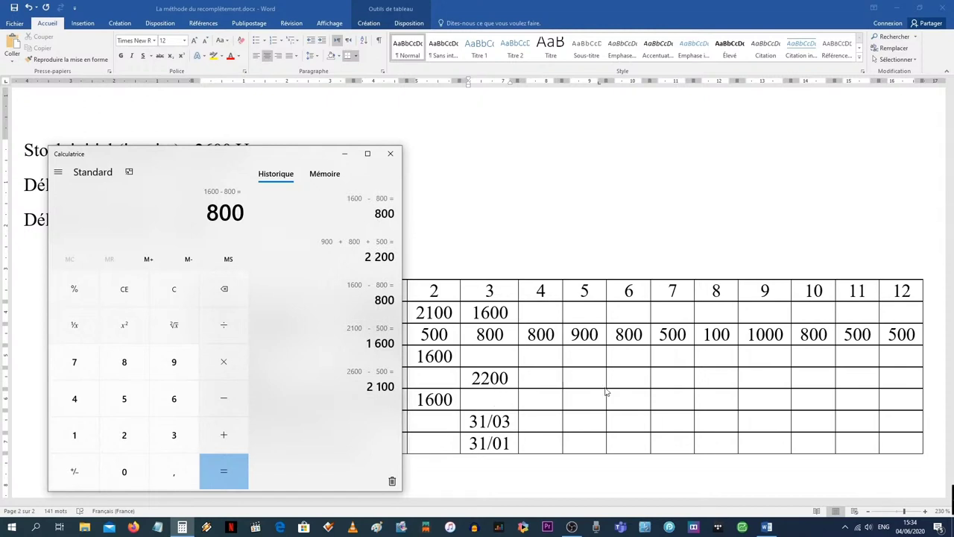
Add the 2200 delivery to the calculated final stock and minimize Calculator.
{"action": "key", "text": "plus"}
{"action": "key", "text": "2"}
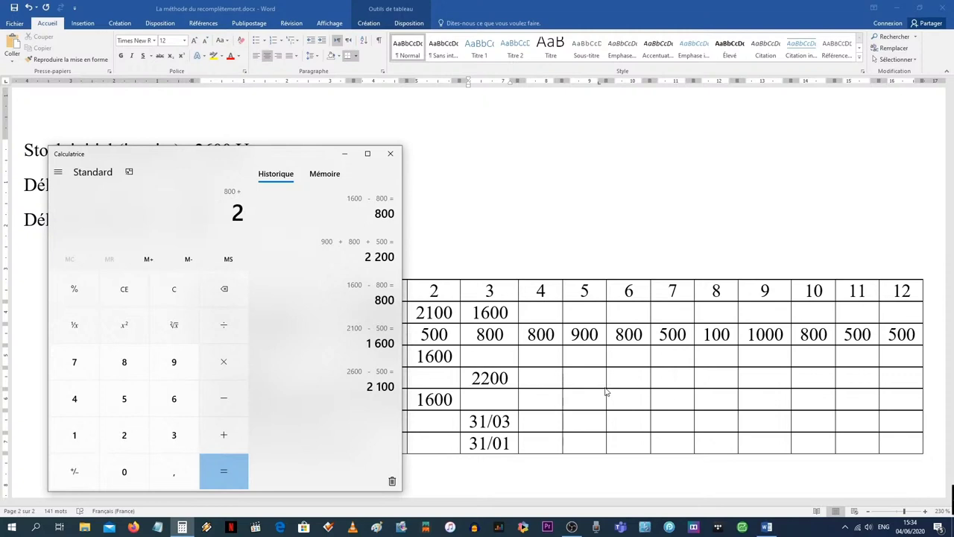
{"action": "key", "text": "2"}
{"action": "key", "text": "0"}
{"action": "key", "text": "0"}
{"action": "key", "text": "Return"}
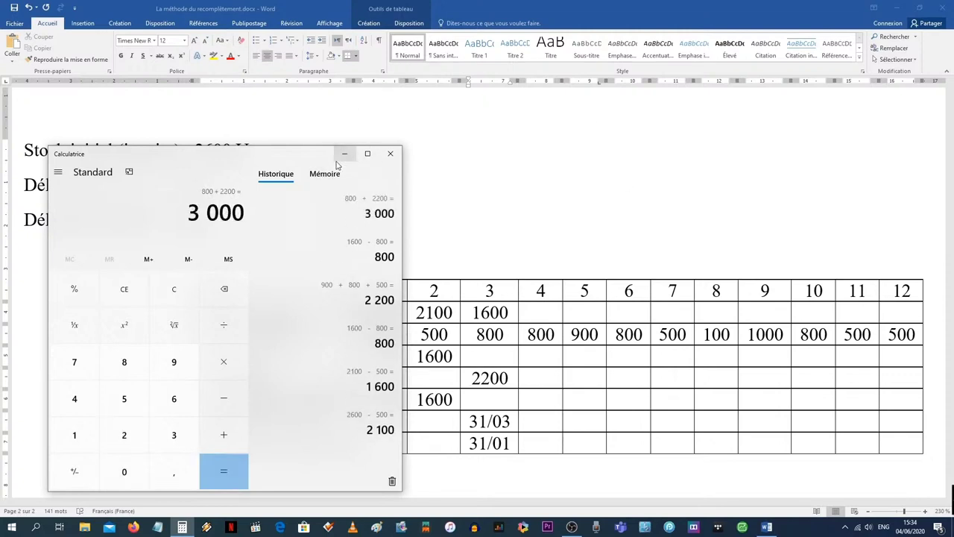
{"action": "key", "text": "super+Down"}
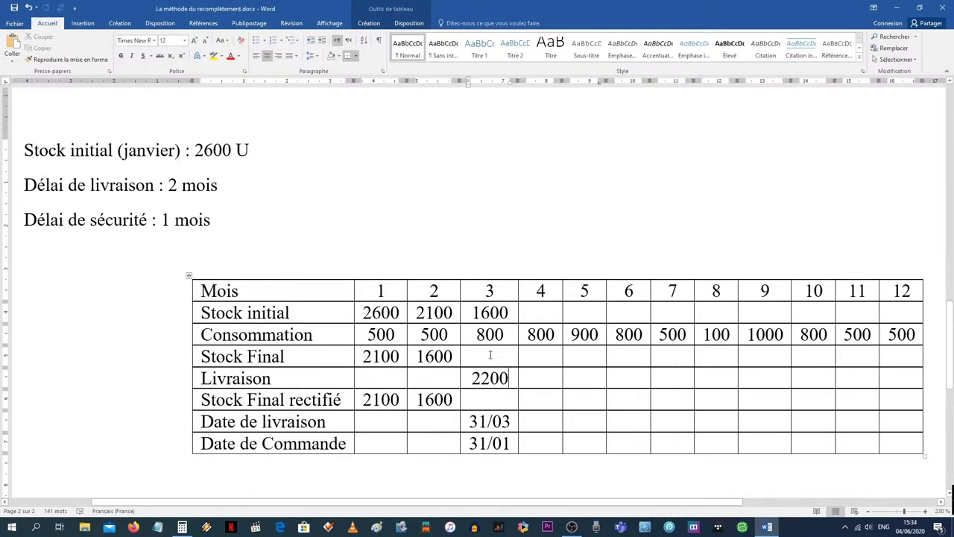
Enter 800 as month 3's Stock Final, and 3000 as its Stock Final rectifié and as month 4's Stock initial.
{"action": "left_click", "coordinate": [490, 355]}
{"action": "type", "text": "800"}
{"action": "left_click", "coordinate": [182, 527]}
{"action": "left_click", "coordinate": [344, 154]}
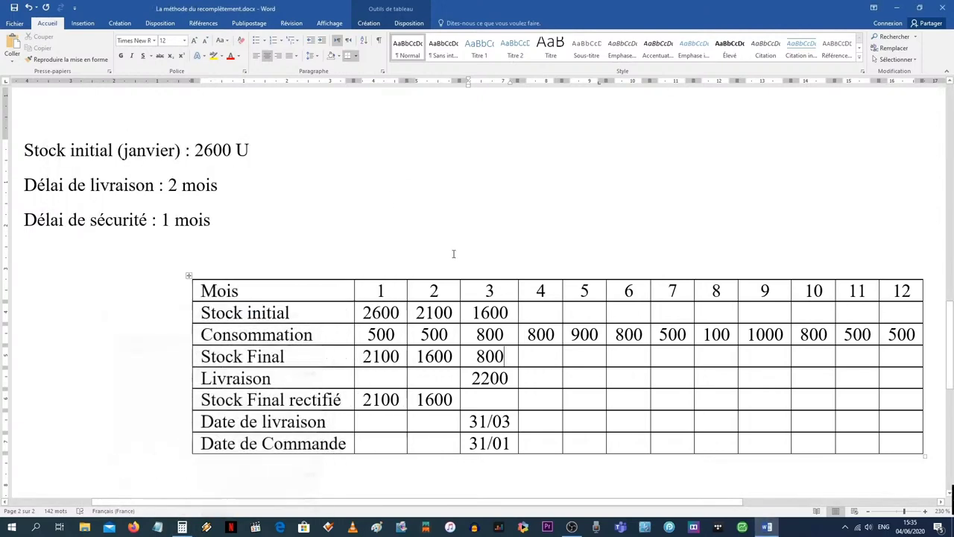
{"action": "left_click", "coordinate": [504, 406]}
{"action": "type", "text": "3000"}
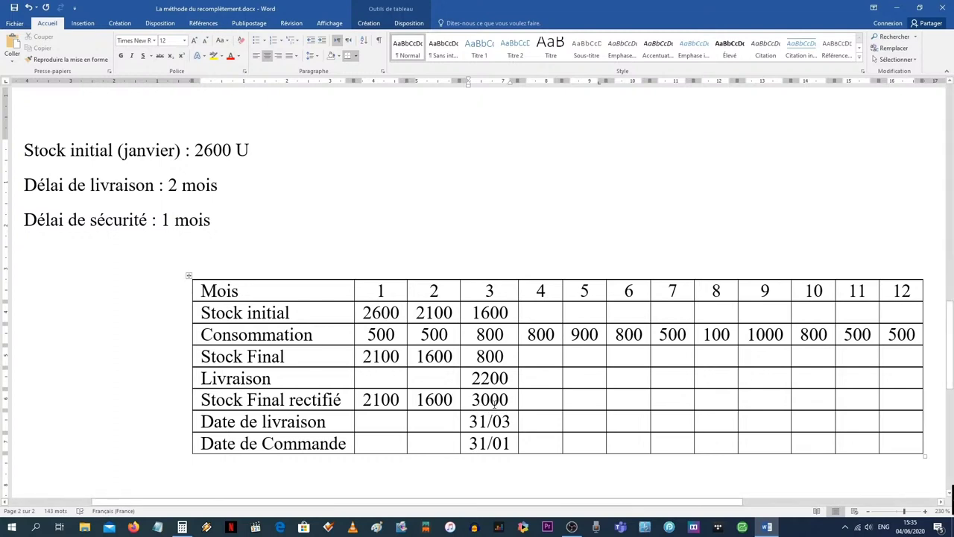
{"action": "left_click", "coordinate": [544, 313]}
{"action": "type", "text": "3000"}
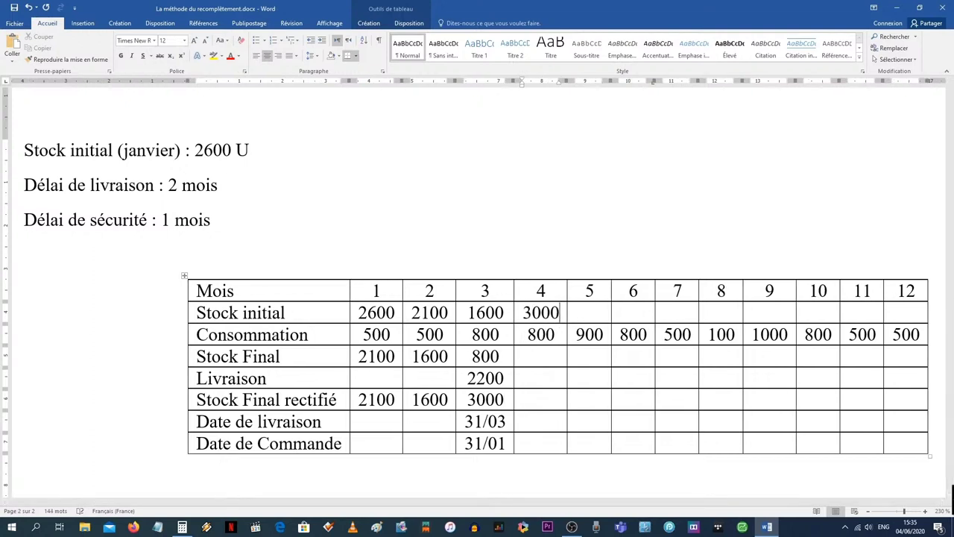
Subtract month 4's consumption of 800 from 3000 in Calculator and enter 2200 as its Stock Final in Word.
{"action": "left_click", "coordinate": [186, 529]}
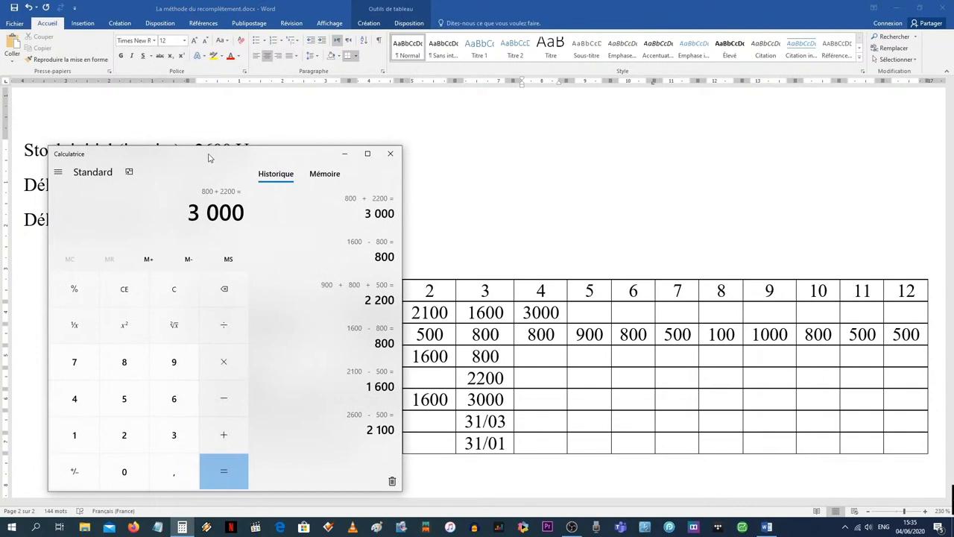
{"action": "left_click_drag", "start_coordinate": [208, 156], "coordinate": [162, 169]}
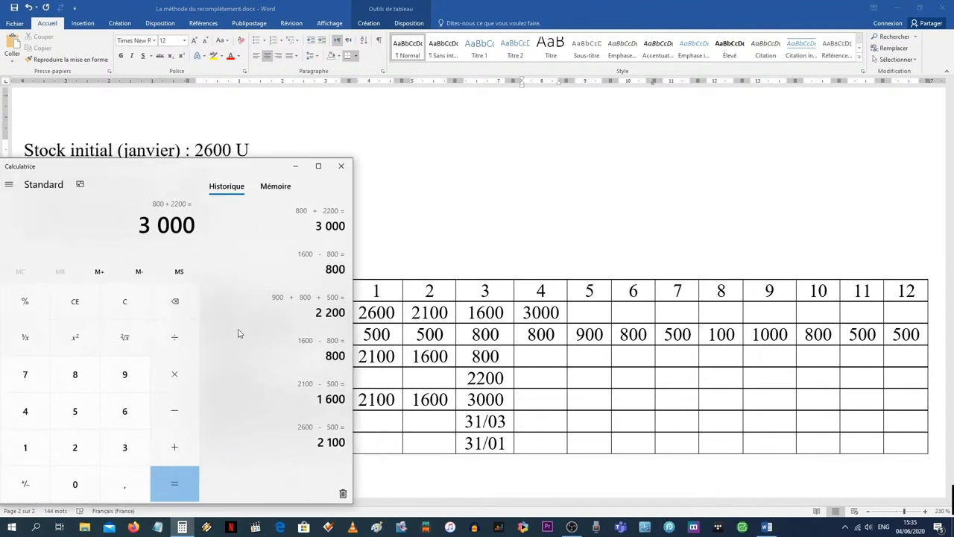
{"action": "type", "text": "-800"}
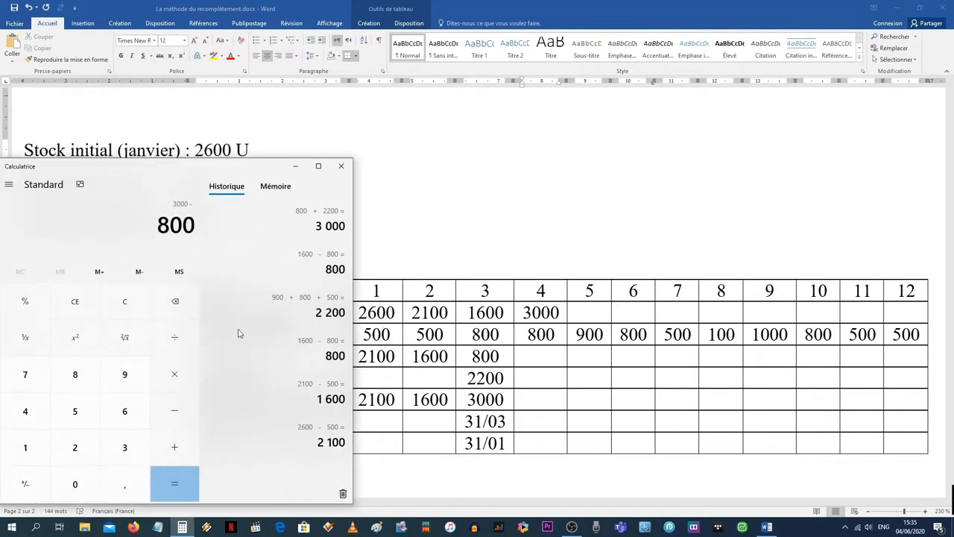
{"action": "key", "text": "Return"}
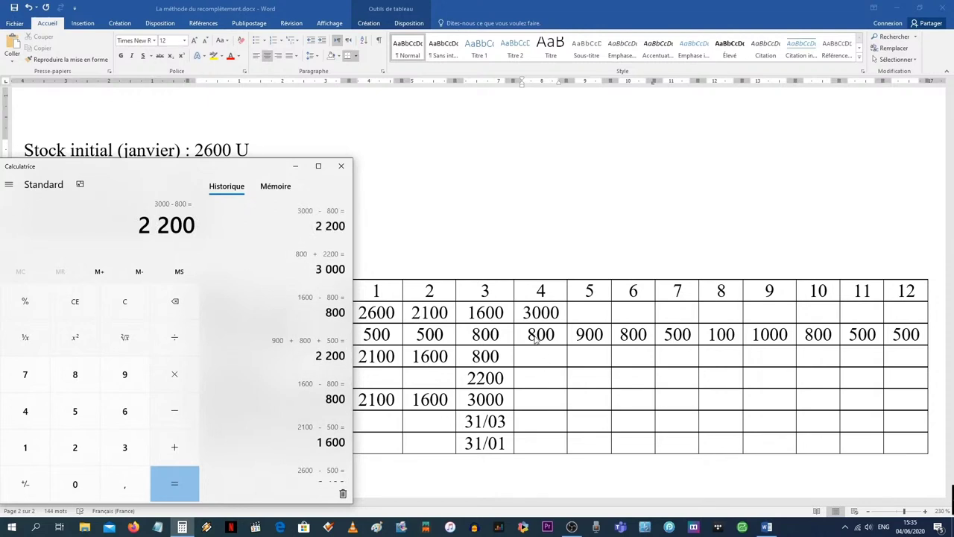
{"action": "key", "text": "alt+Tab"}
{"action": "left_click", "coordinate": [538, 361]}
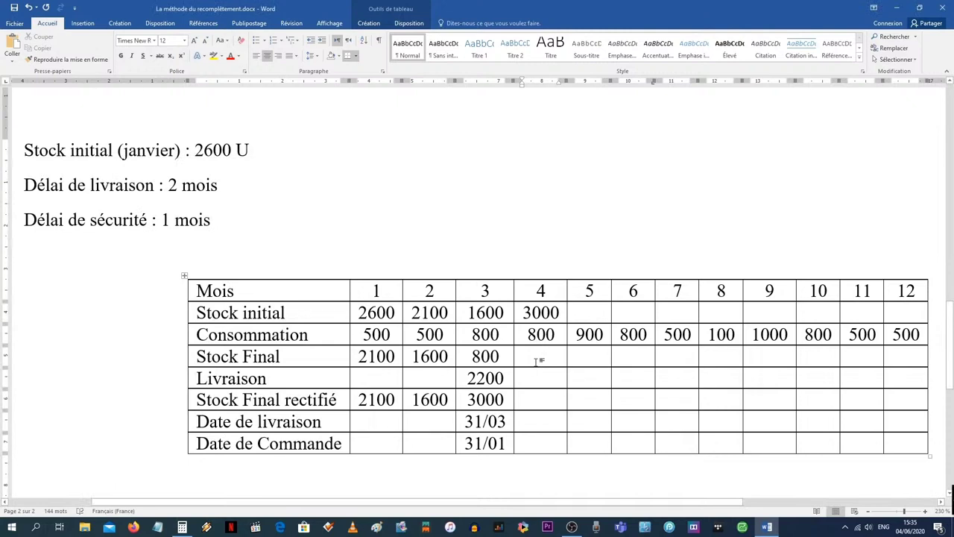
{"action": "type", "text": "2200"}
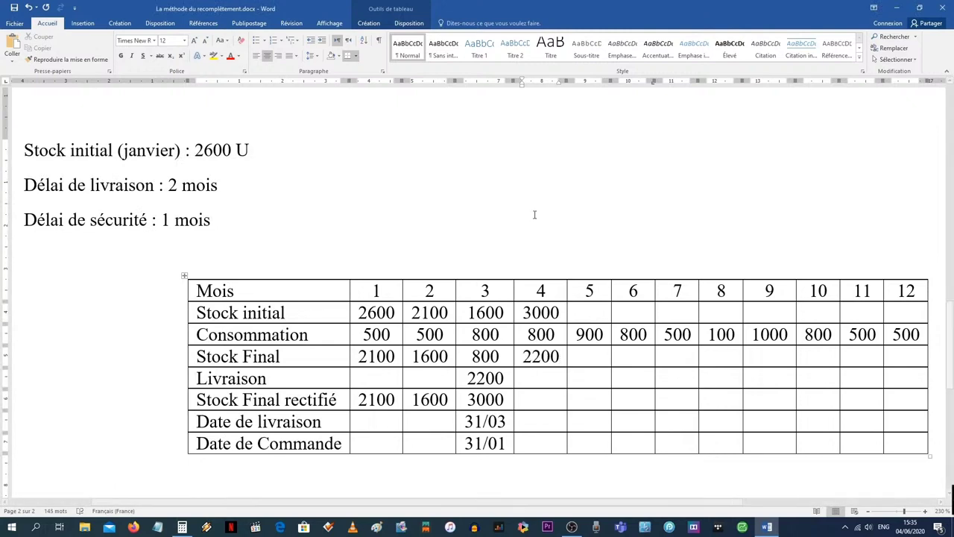
Enter a dash in the Livraison row for months 1, 2 and 4.
{"action": "left_click", "coordinate": [376, 378]}
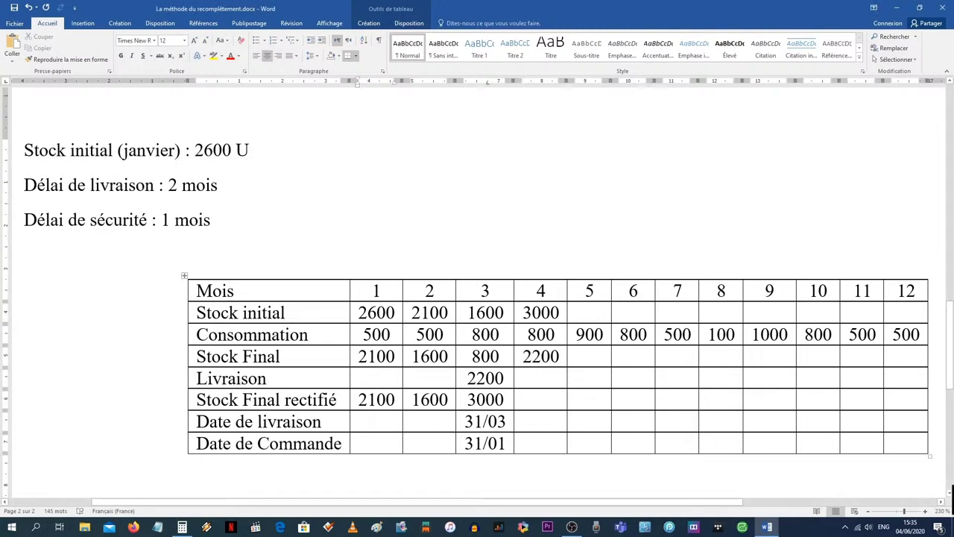
{"action": "type", "text": "-"}
{"action": "left_click", "coordinate": [429, 378]}
{"action": "type", "text": "-"}
{"action": "left_click", "coordinate": [537, 376]}
{"action": "type", "text": "-"}
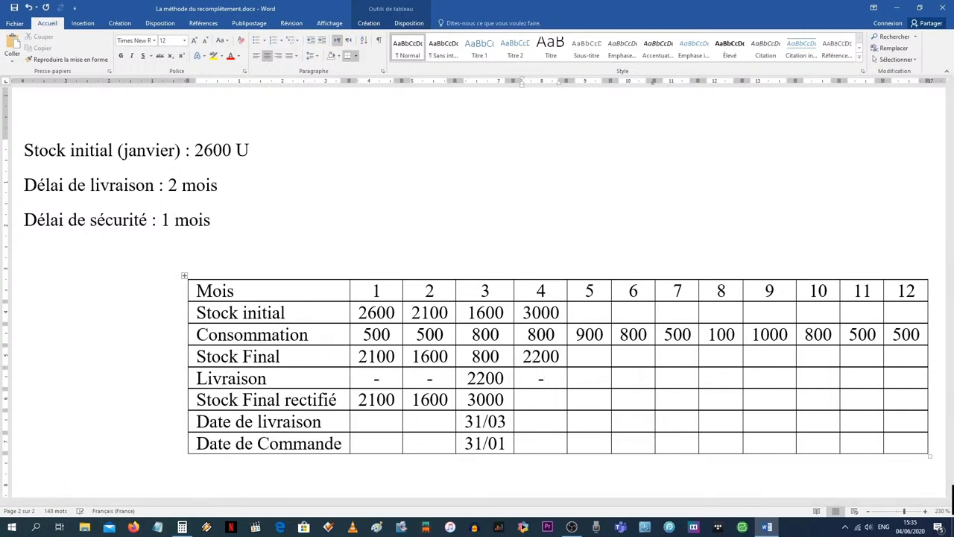
Enter 2200 as month 4's Stock Final rectifié and as month 5's Stock initial, clearing Calculator in between.
{"action": "left_click", "coordinate": [549, 400]}
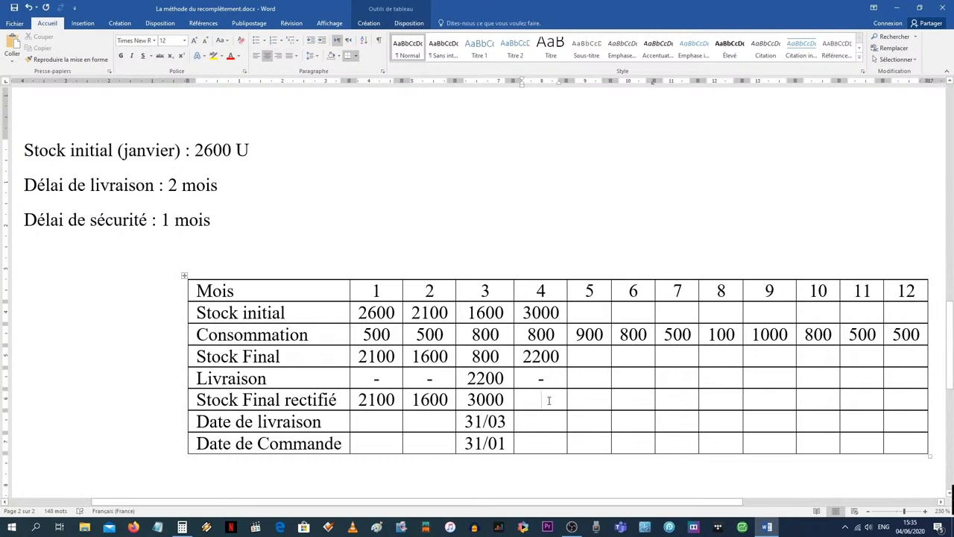
{"action": "type", "text": "200"}
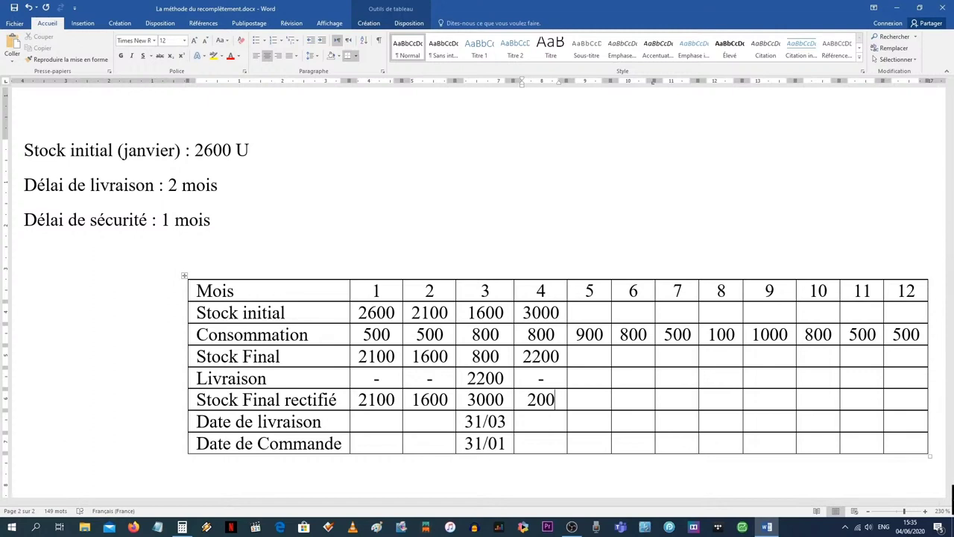
{"action": "key", "text": "BackSpace"}
{"action": "key", "text": "BackSpace"}
{"action": "type", "text": "200"}
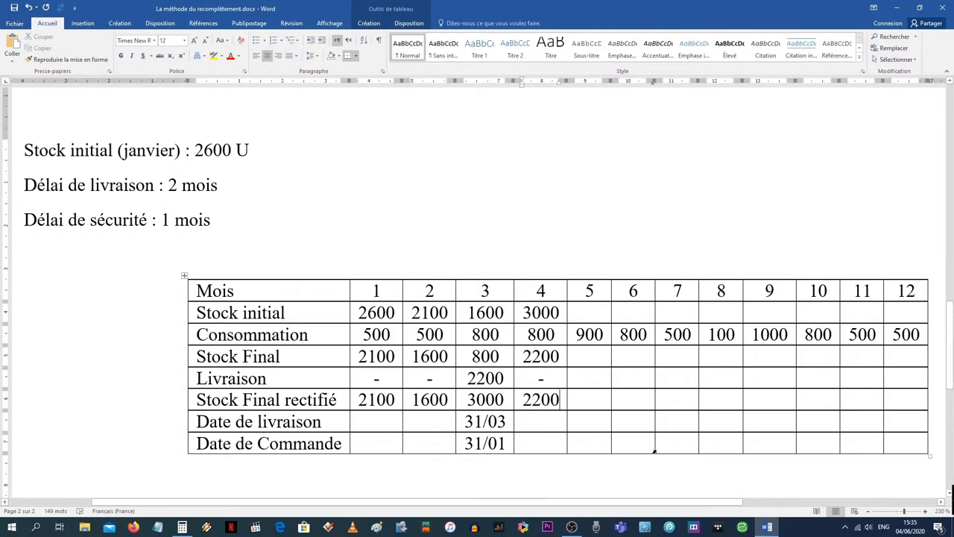
{"action": "left_click", "coordinate": [182, 527]}
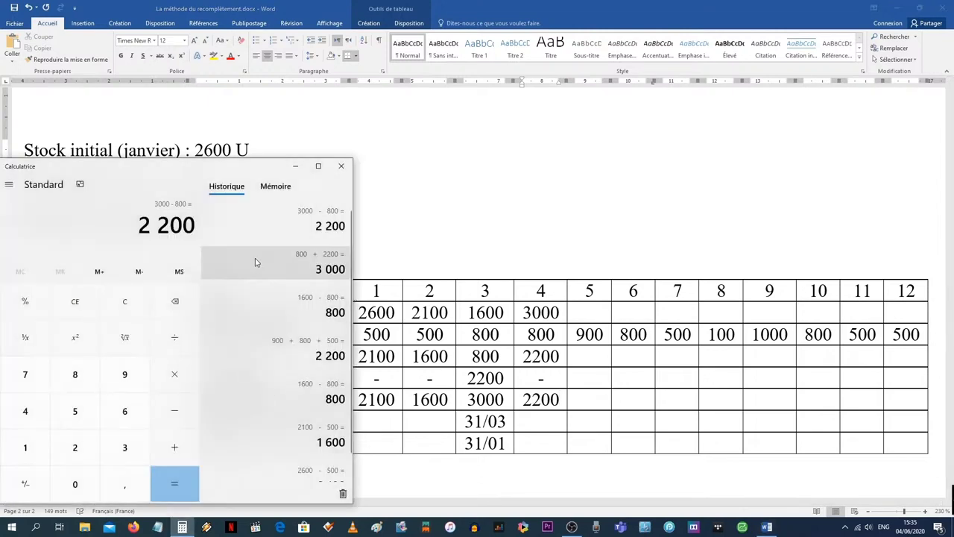
{"action": "key", "text": "Escape"}
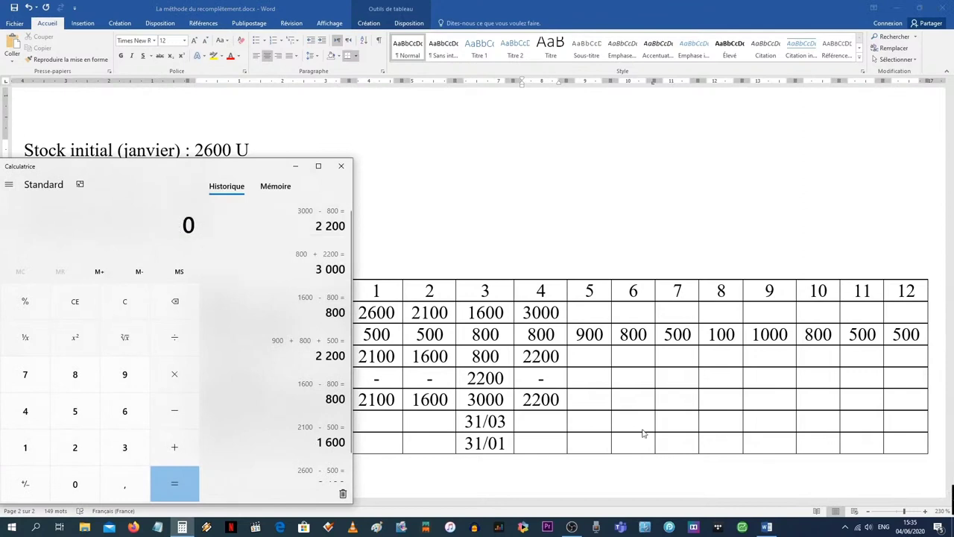
{"action": "left_click", "coordinate": [598, 312]}
{"action": "type", "text": "2"}
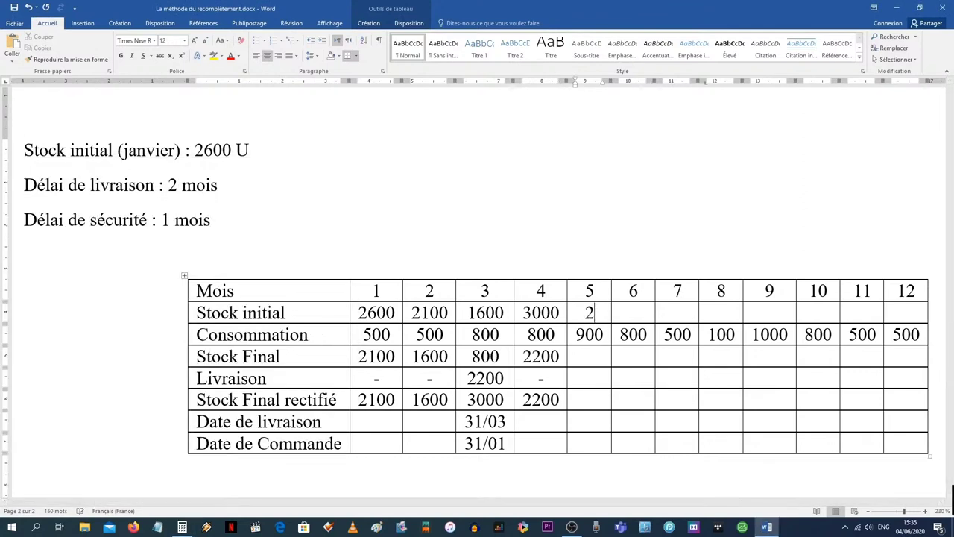
{"action": "type", "text": "200"}
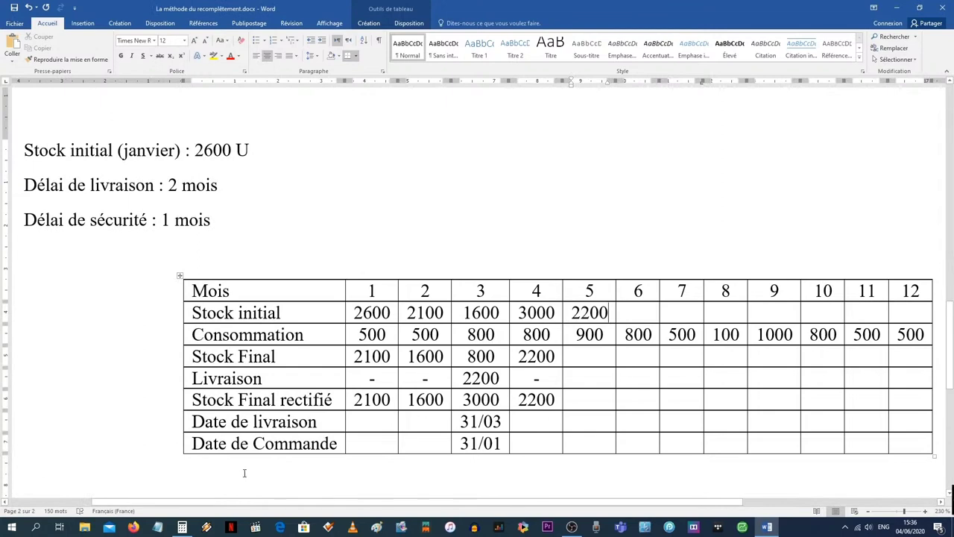
Switch to Calculator and subtract month 5's consumption of 900 from 2200.
{"action": "left_click", "coordinate": [182, 527]}
{"action": "type", "text": "2"}
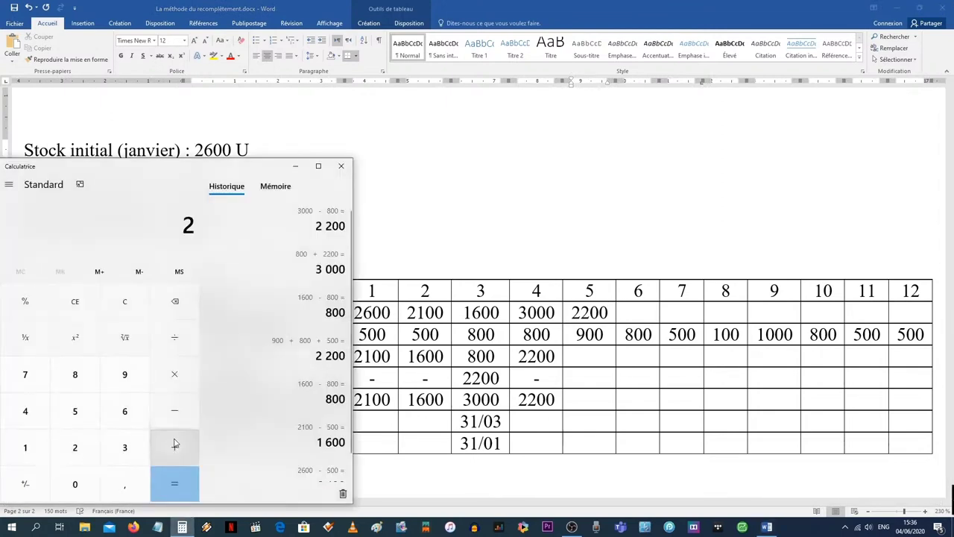
{"action": "type", "text": "200 - 900"}
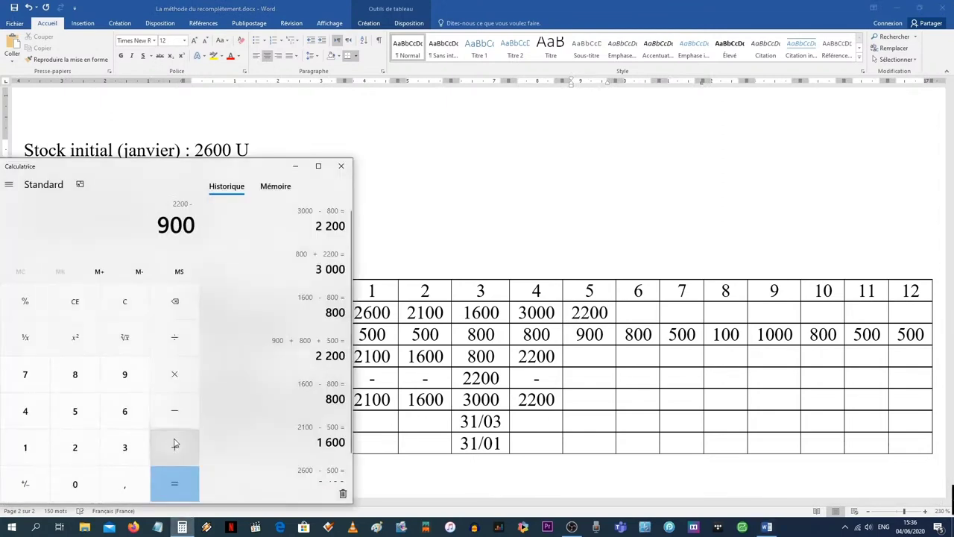
{"action": "key", "text": "Return"}
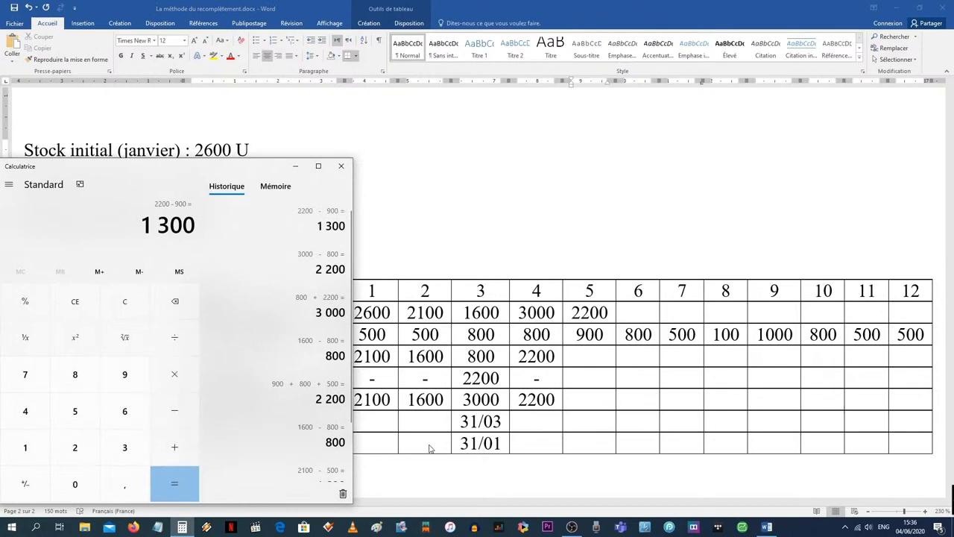
For month 5 in the Word table, enter 1300 as Stock Final and Stock Final rectifié, and a dash as Livraison.
{"action": "left_click", "coordinate": [583, 358]}
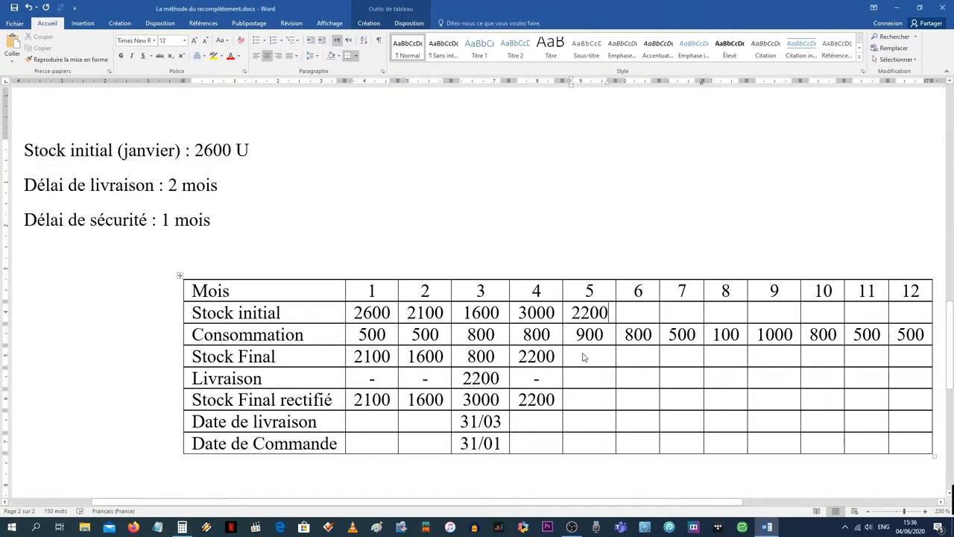
{"action": "type", "text": "1300"}
{"action": "left_click", "coordinate": [590, 383]}
{"action": "type", "text": "-"}
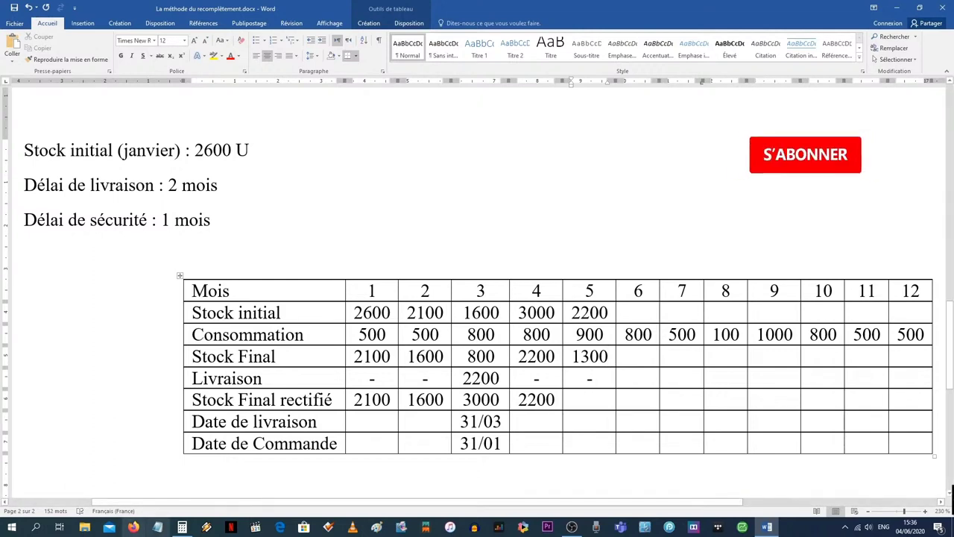
{"action": "left_click", "coordinate": [184, 525]}
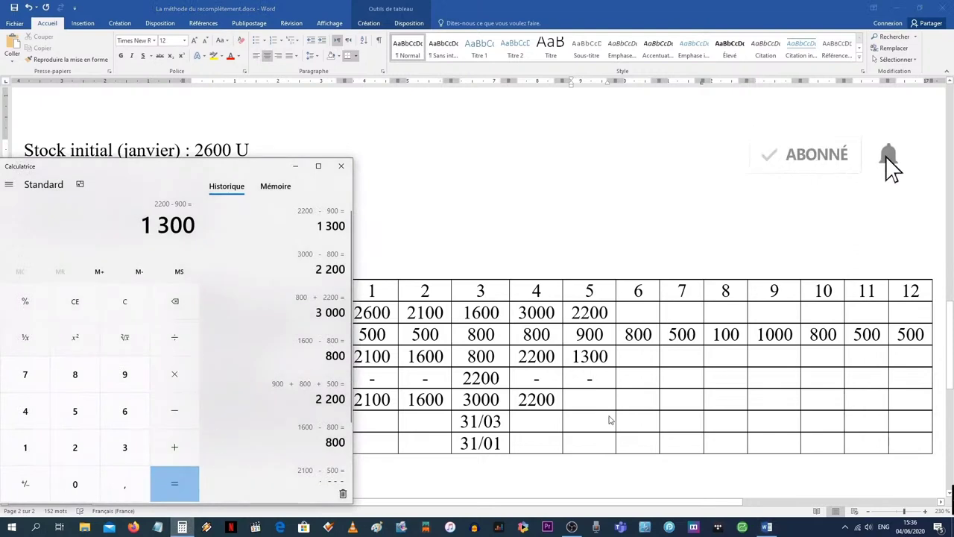
{"action": "left_click", "coordinate": [586, 403]}
{"action": "type", "text": "1"}
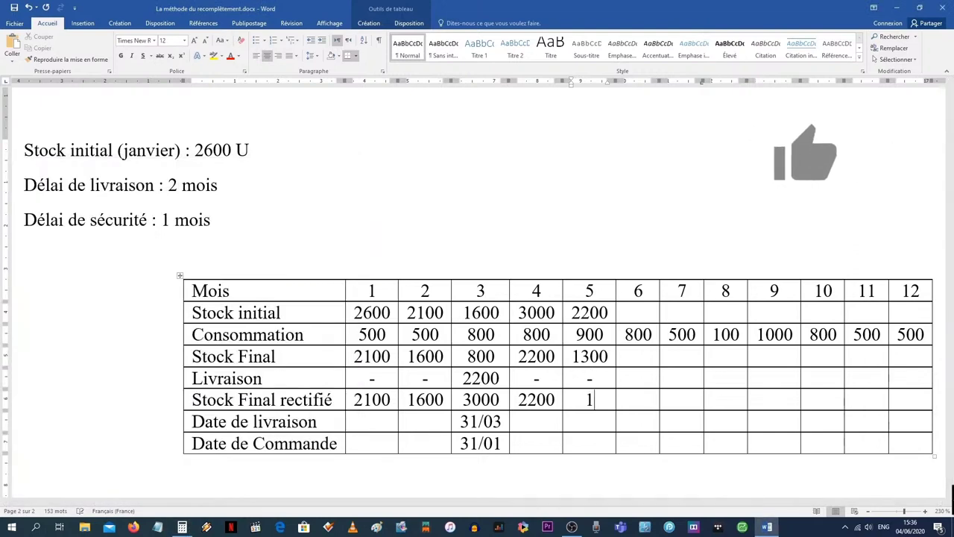
{"action": "type", "text": "300"}
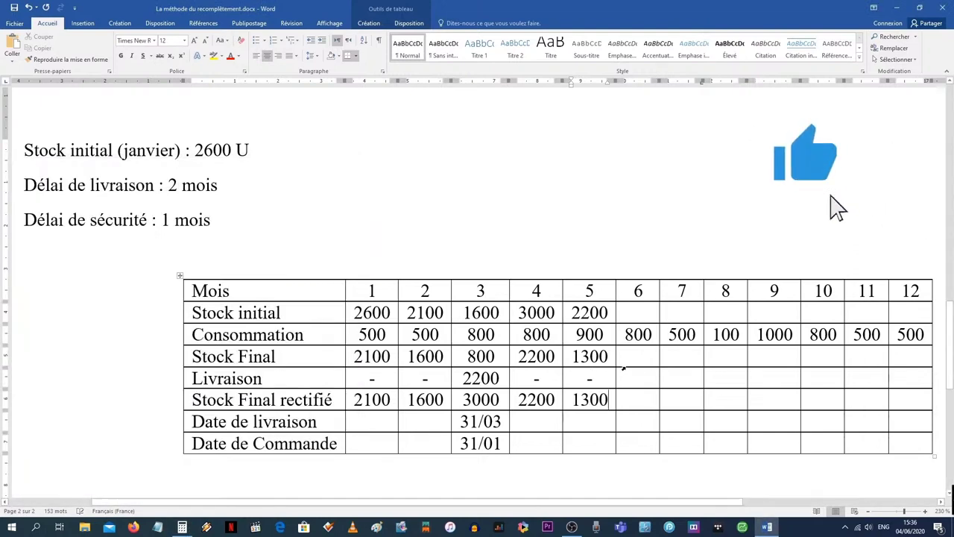
Enter 1300 as month 6's Stock initial, subtract 800 from it in Calculator, and enter 500 as the month's Stock Final in Word.
{"action": "left_click", "coordinate": [644, 312]}
{"action": "type", "text": "1300"}
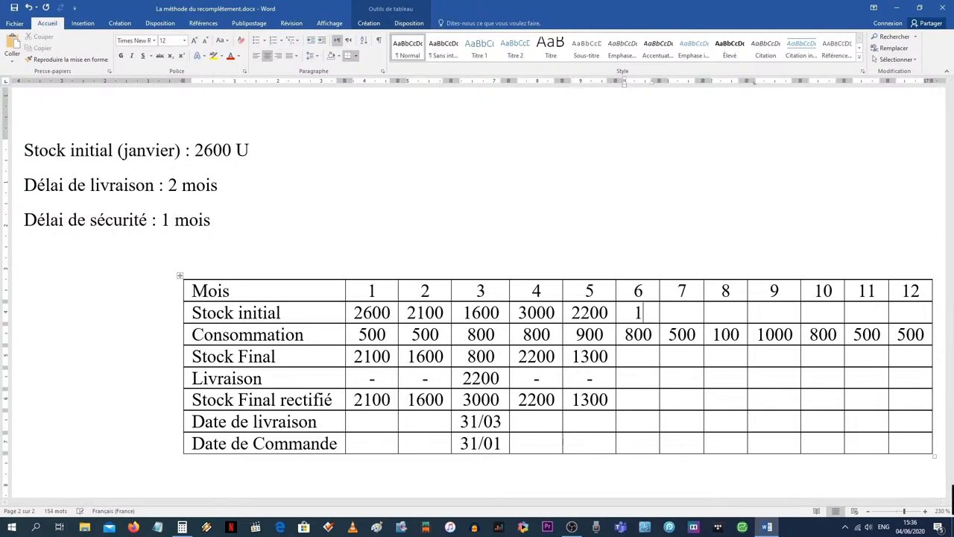
{"action": "left_click", "coordinate": [182, 527]}
{"action": "type", "text": "-800"}
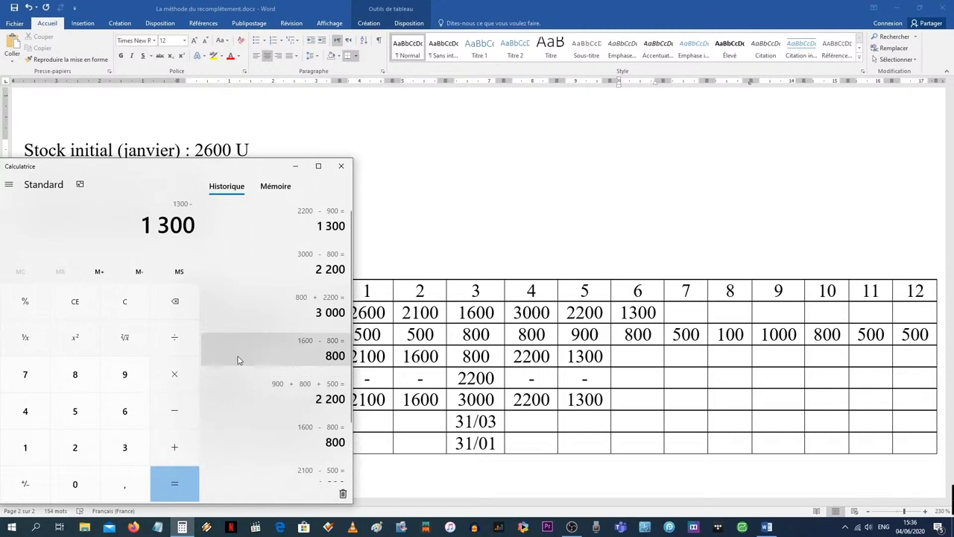
{"action": "key", "text": "Return"}
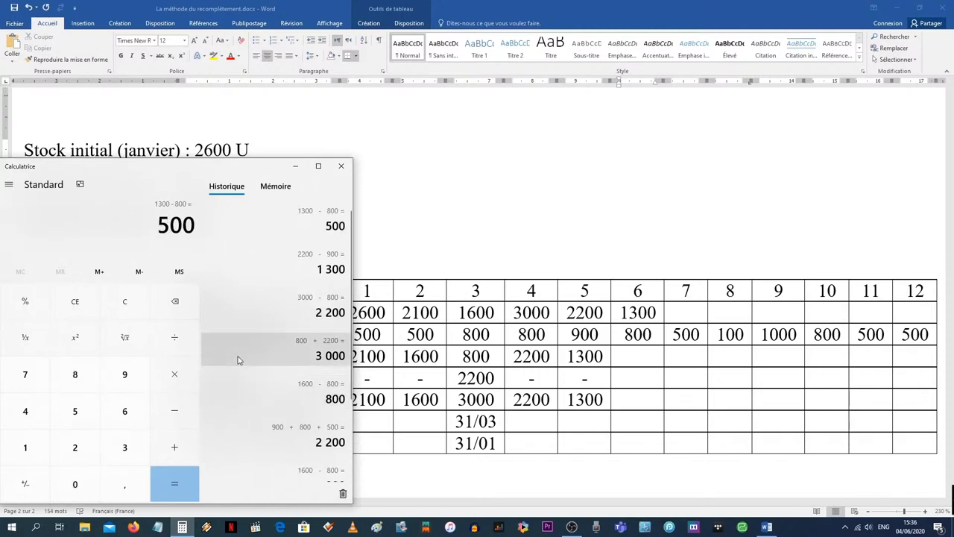
{"action": "left_click", "coordinate": [630, 358]}
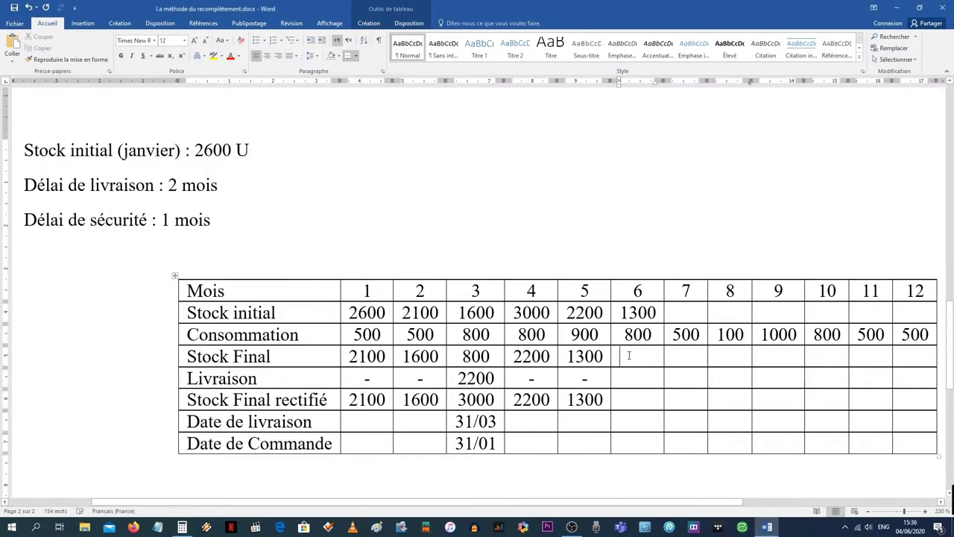
{"action": "type", "text": "500"}
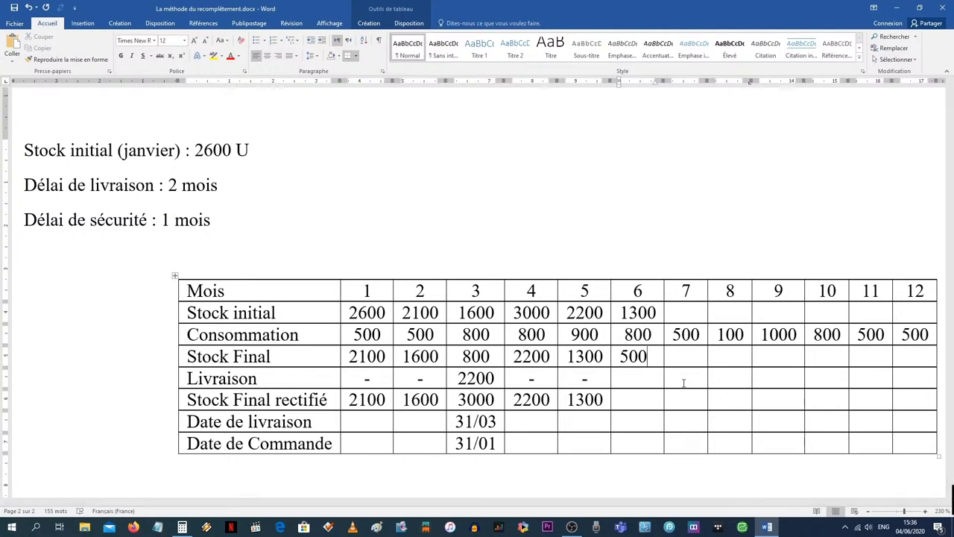
For month 6, enter 30/06 as Date de livraison and 30/04 as Date de Commande.
{"action": "left_click", "coordinate": [588, 421]}
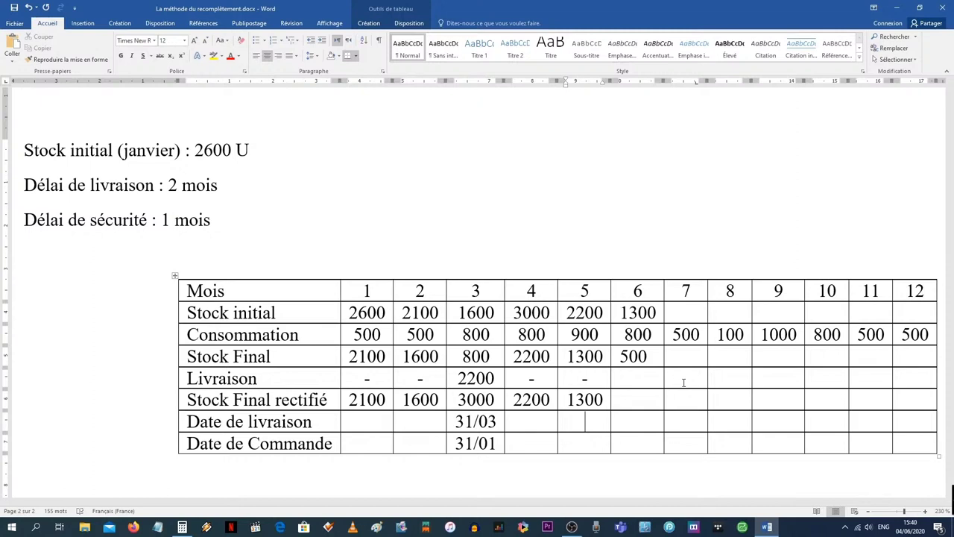
{"action": "left_click", "coordinate": [638, 422]}
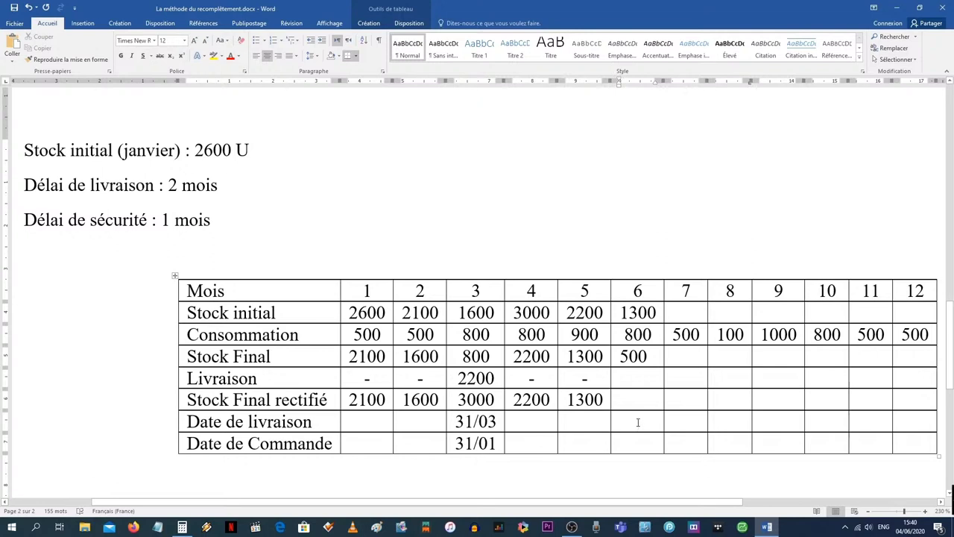
{"action": "type", "text": "30/0"}
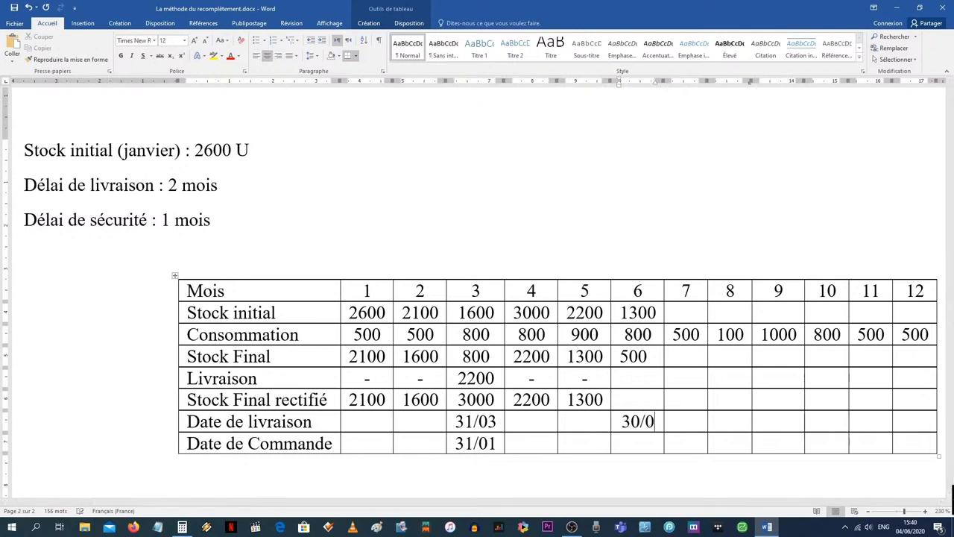
{"action": "type", "text": "6"}
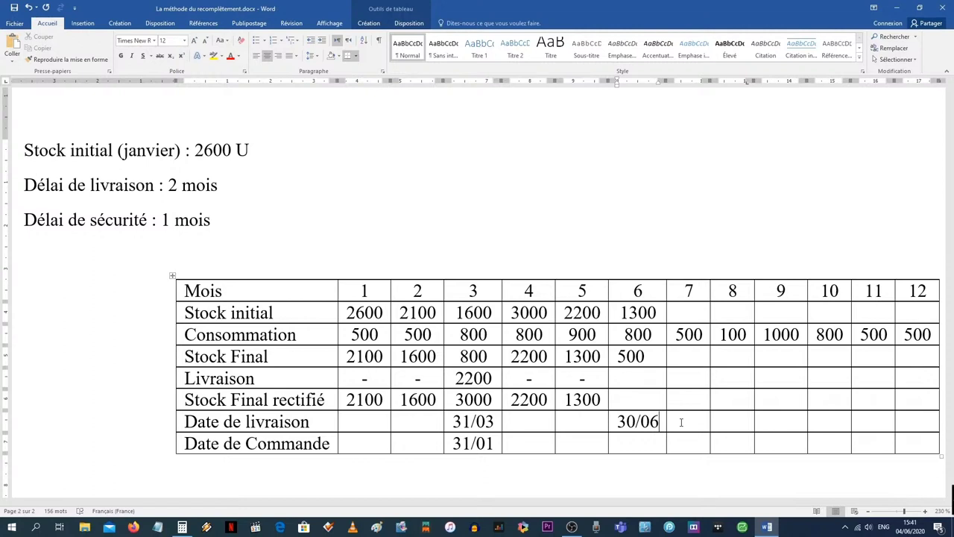
{"action": "left_click", "coordinate": [636, 443]}
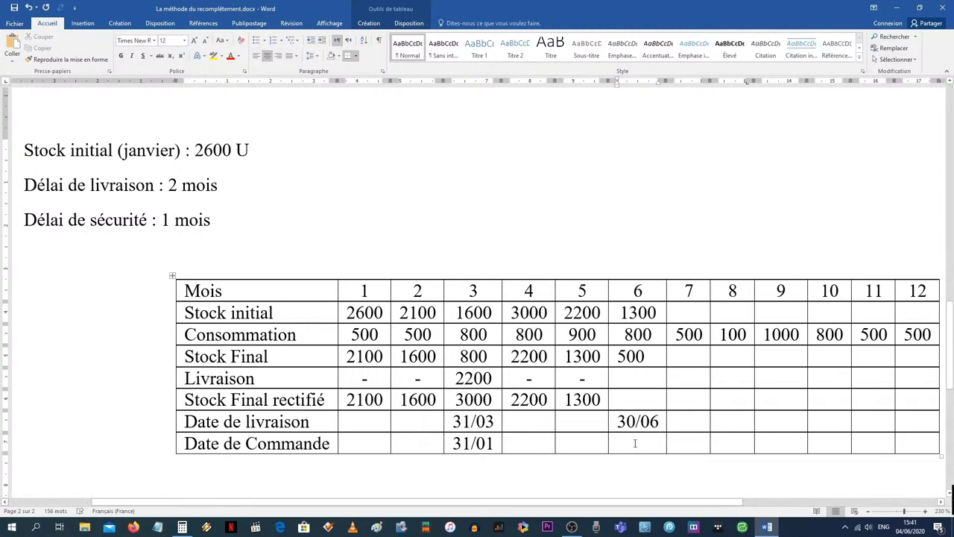
{"action": "type", "text": "30"}
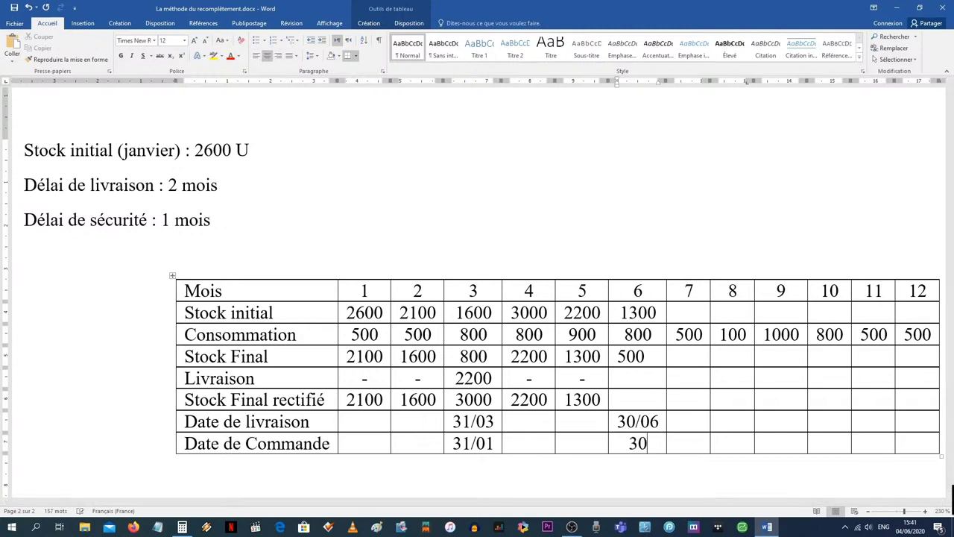
{"action": "type", "text": "/04"}
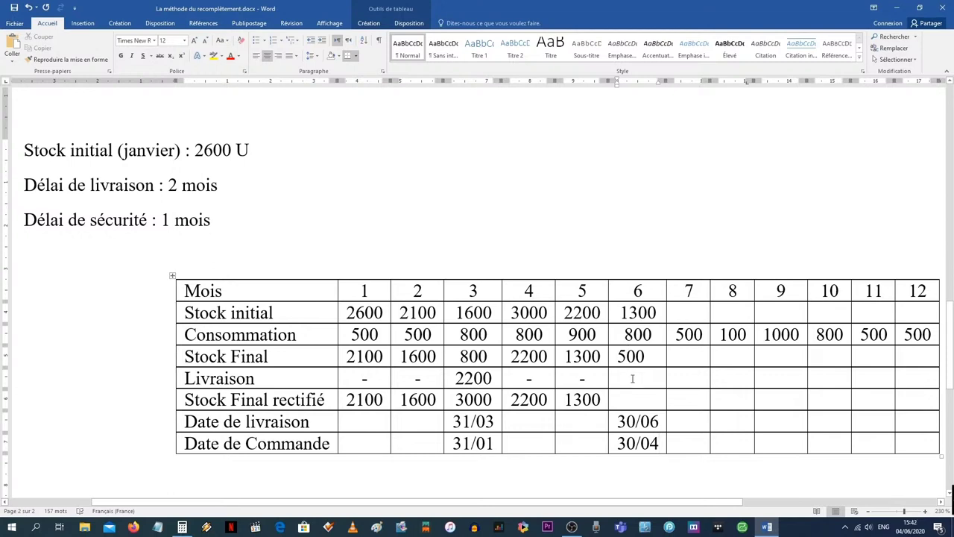
Add the consumption of months 8 to 10 (100 + 1000 + 800) in Calculator and enter 1900 as month 6's Livraison in Word.
{"action": "left_click", "coordinate": [182, 527]}
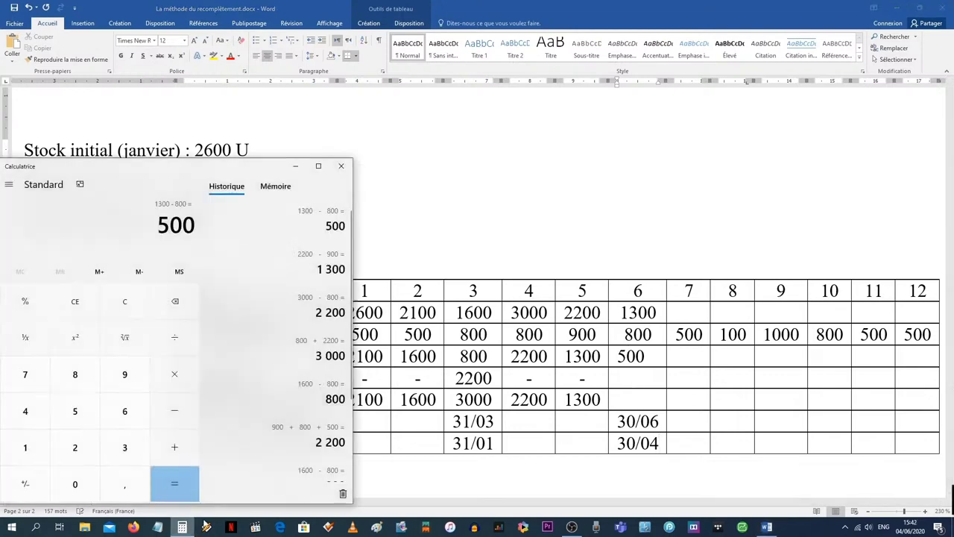
{"action": "key", "text": "Escape"}
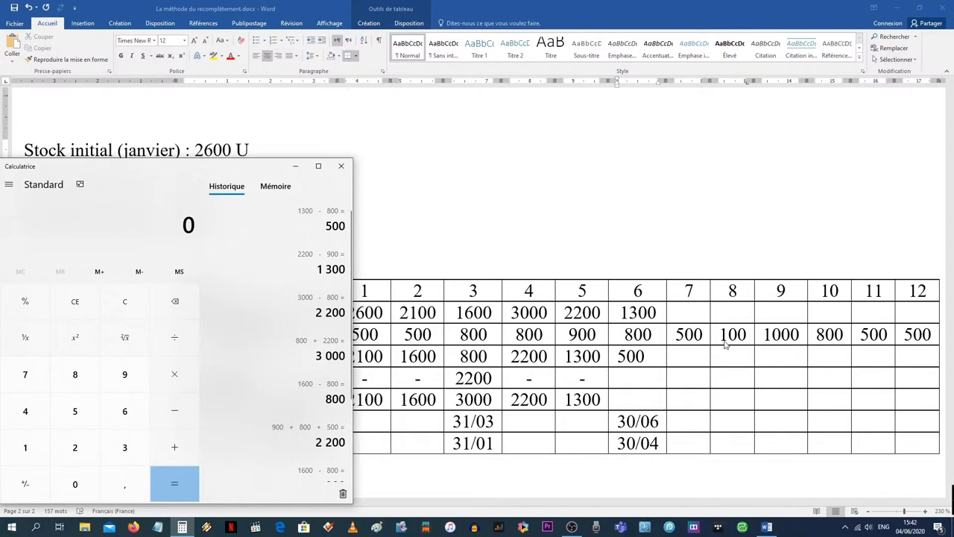
{"action": "key", "text": "alt+Tab"}
{"action": "left_click_drag", "start_coordinate": [721, 335], "coordinate": [819, 336]}
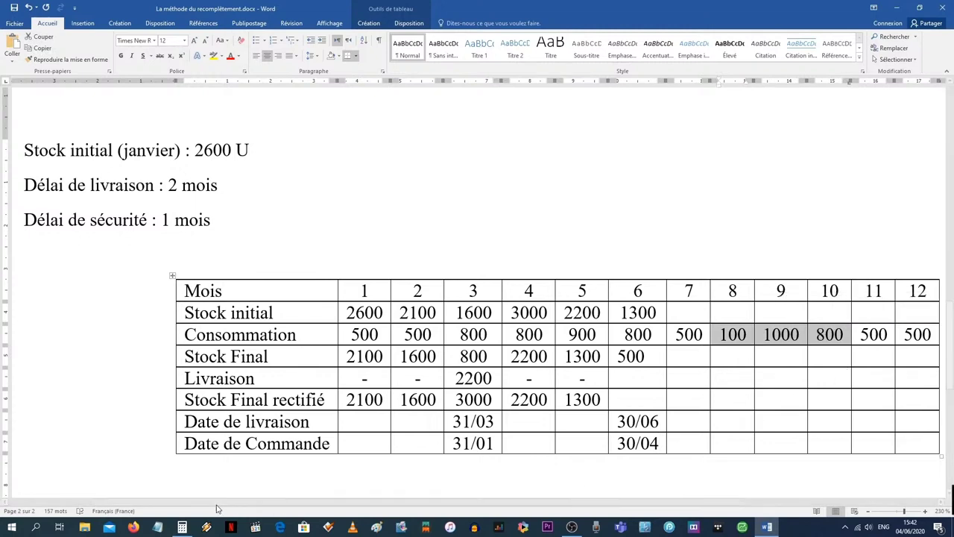
{"action": "left_click", "coordinate": [181, 526]}
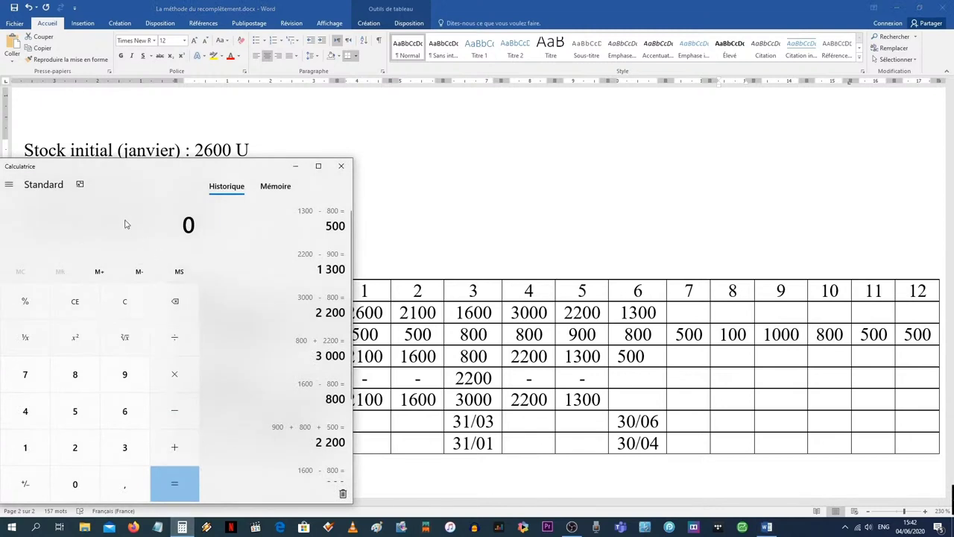
{"action": "type", "text": "100 + 1000 + 800"}
{"action": "key", "text": "Return"}
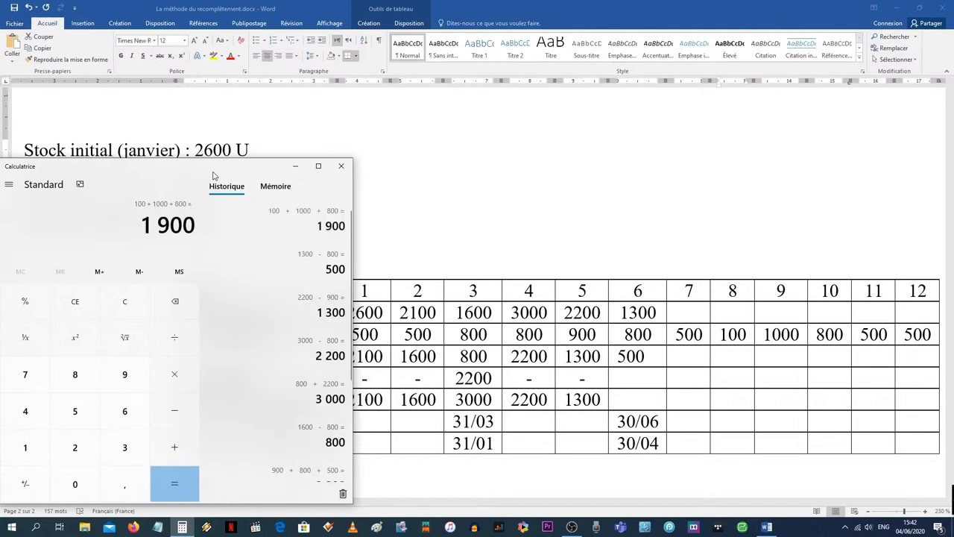
{"action": "left_click", "coordinate": [295, 166]}
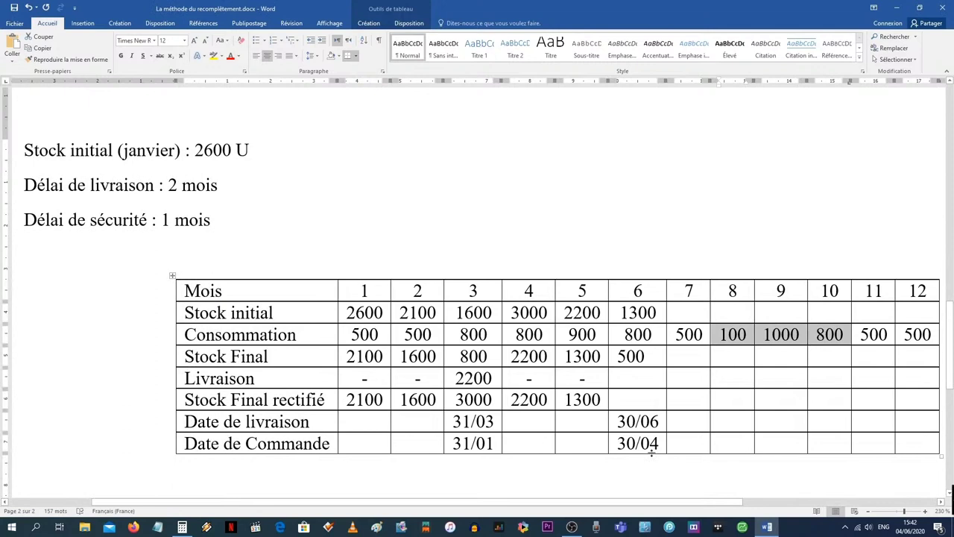
{"action": "left_click", "coordinate": [625, 379]}
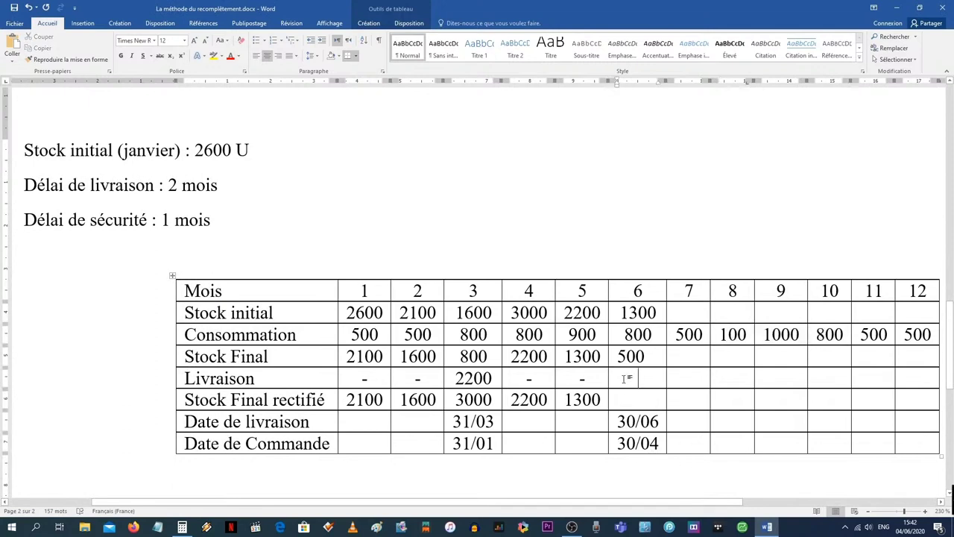
{"action": "type", "text": "1900"}
Add 500 and 1900 in Calculator and enter 2400 as month 6's Stock Final rectifié in the Word table.
{"action": "left_click", "coordinate": [182, 527]}
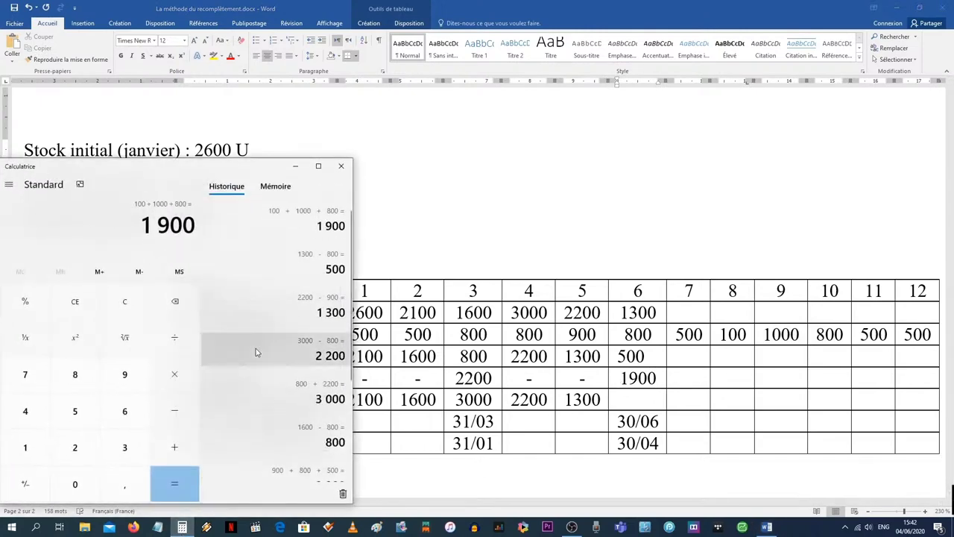
{"action": "key", "text": "Escape"}
{"action": "type", "text": "500 "}
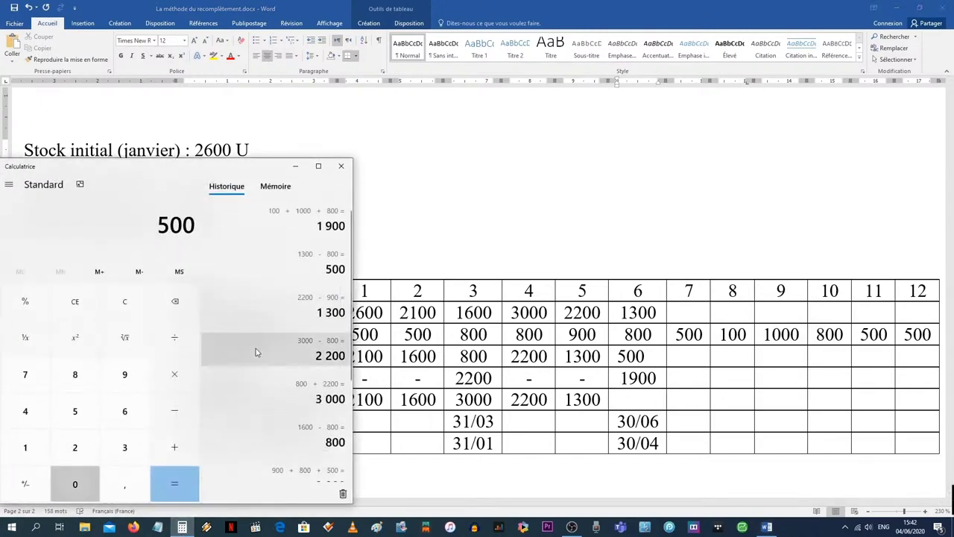
{"action": "type", "text": "+ 1 900"}
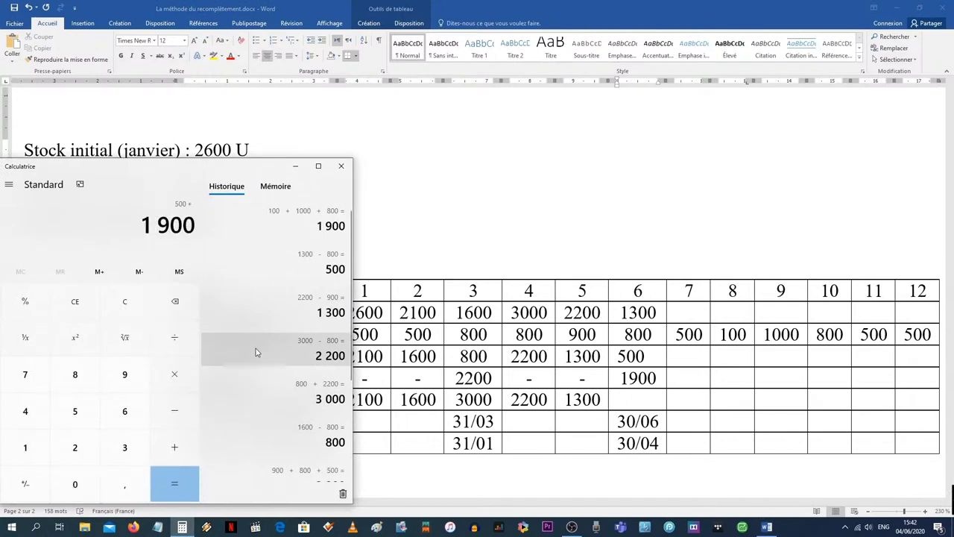
{"action": "key", "text": "Return"}
{"action": "left_click", "coordinate": [630, 407]}
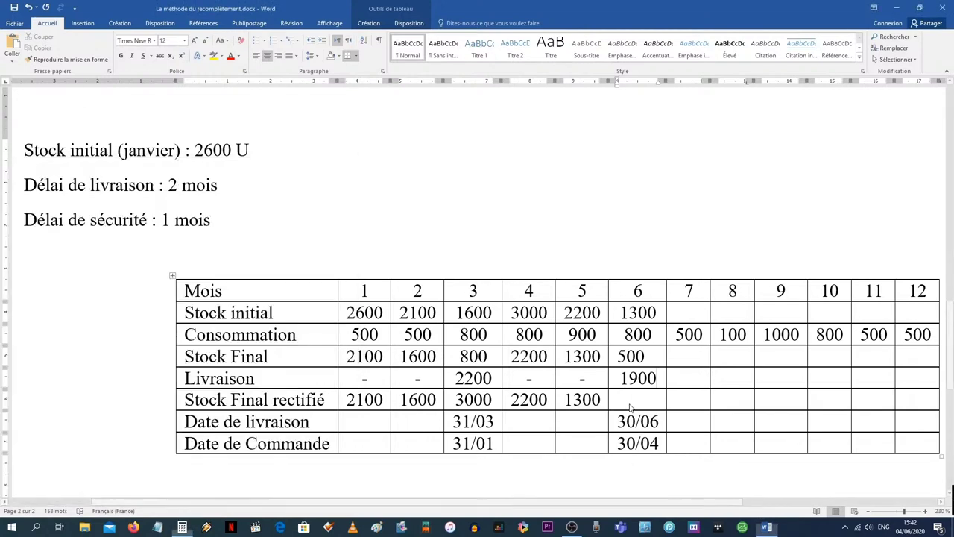
{"action": "type", "text": "24"}
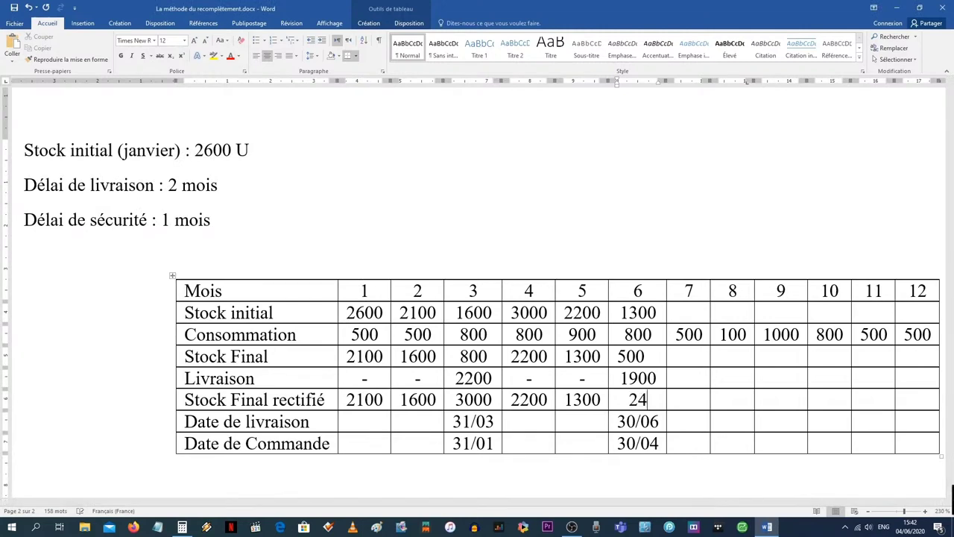
{"action": "type", "text": "00"}
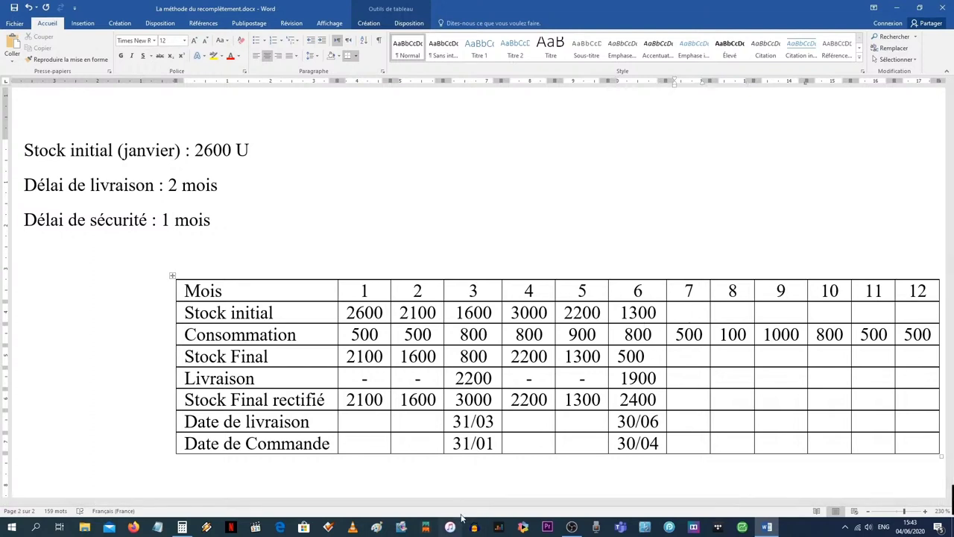
Enter 2400 as month 7's Stock initial, and switch to Calculator to subtract the month's consumption of 500 from it.
{"action": "left_click_drag", "start_coordinate": [465, 505], "coordinate": [493, 506]}
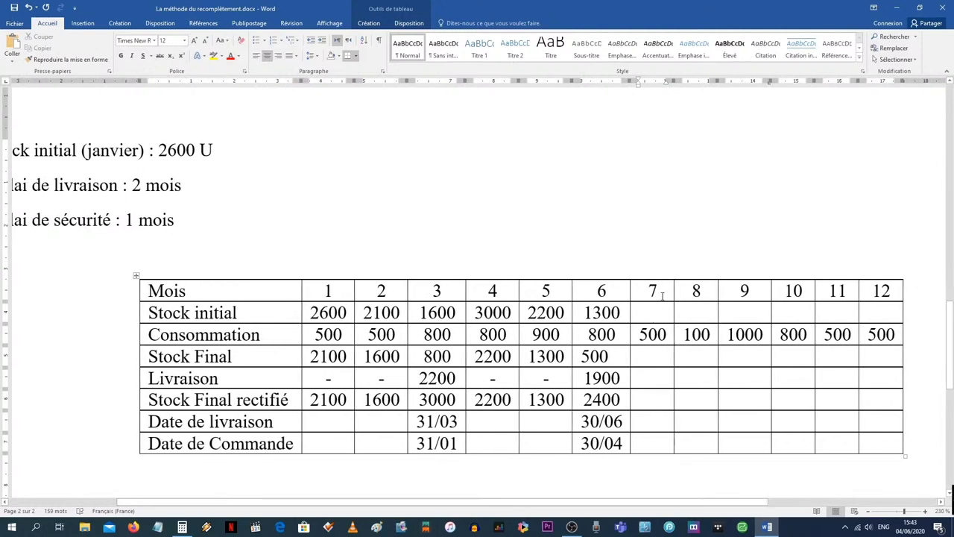
{"action": "left_click", "coordinate": [654, 313]}
{"action": "type", "text": "2400"}
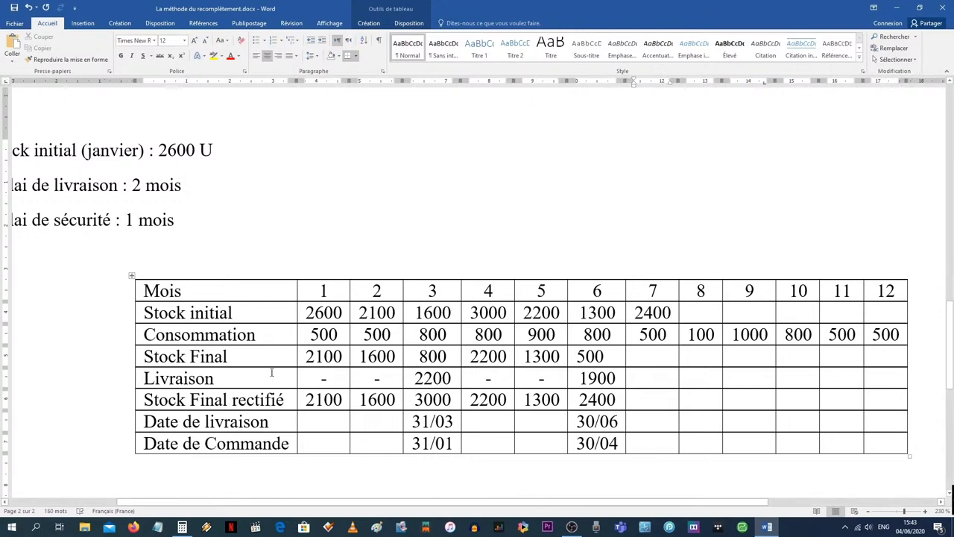
{"action": "left_click", "coordinate": [183, 526]}
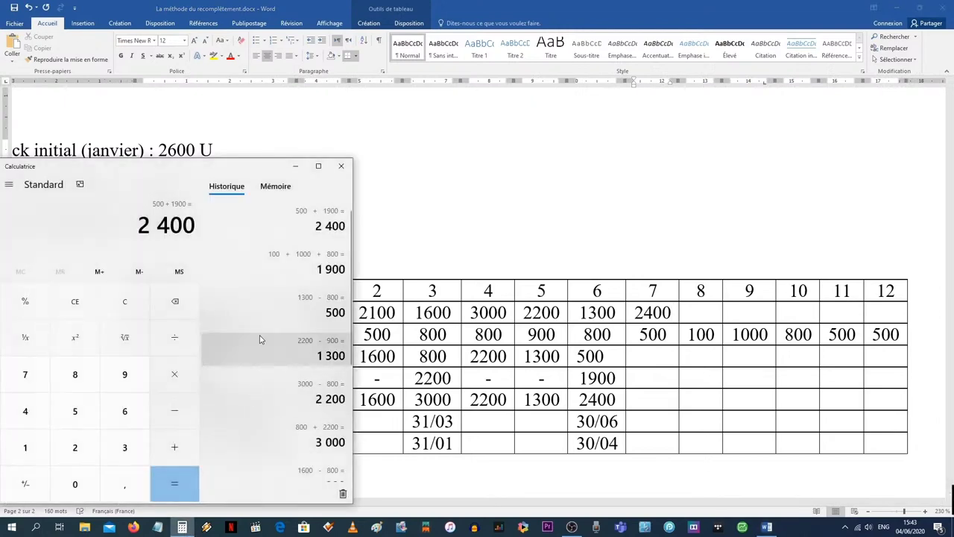
{"action": "key", "text": "Escape"}
{"action": "type", "text": "2400 - 500"}
{"action": "key", "text": "Return"}
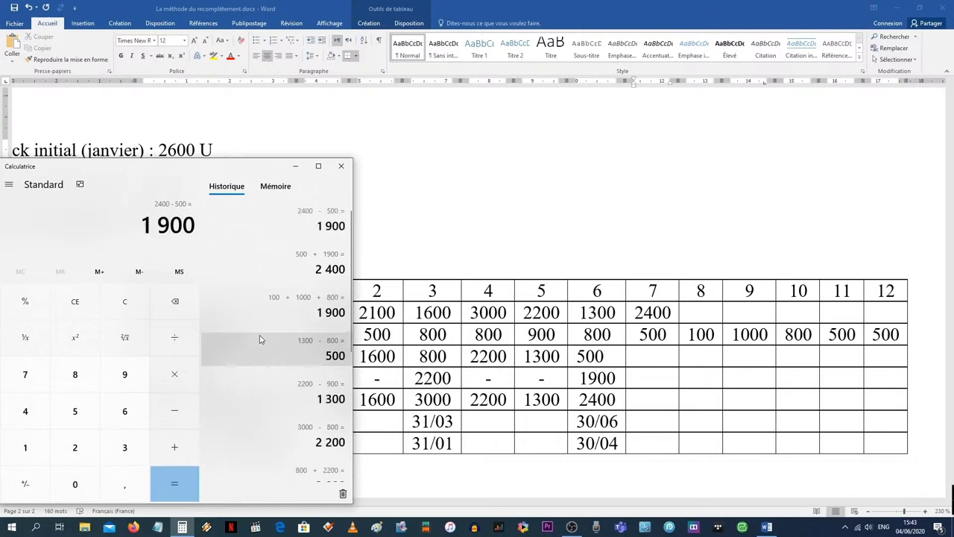
For month 7 in the Word table, enter 1900 as Stock Final and Stock Final rectifié, and a dash as Livraison.
{"action": "left_click", "coordinate": [657, 363]}
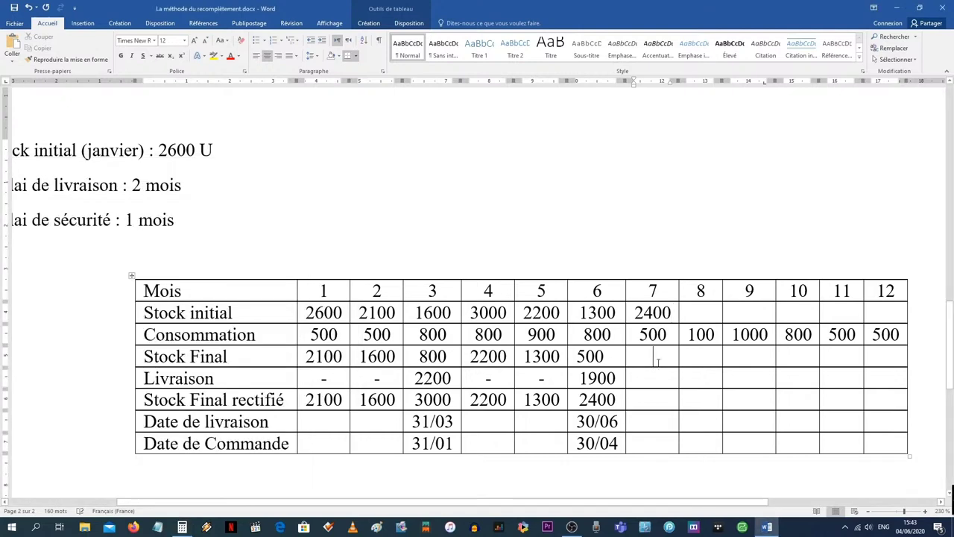
{"action": "type", "text": "19"}
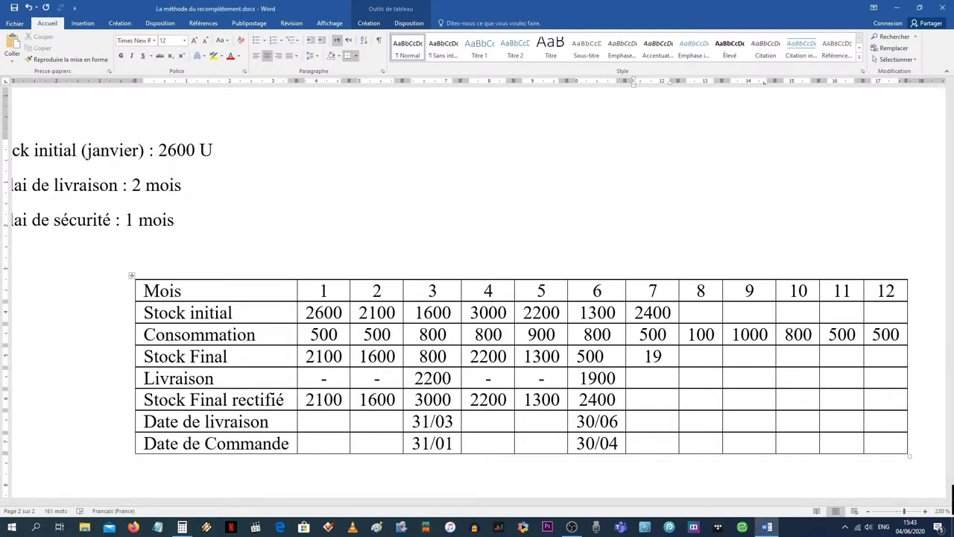
{"action": "type", "text": "00"}
{"action": "left_click", "coordinate": [640, 377]}
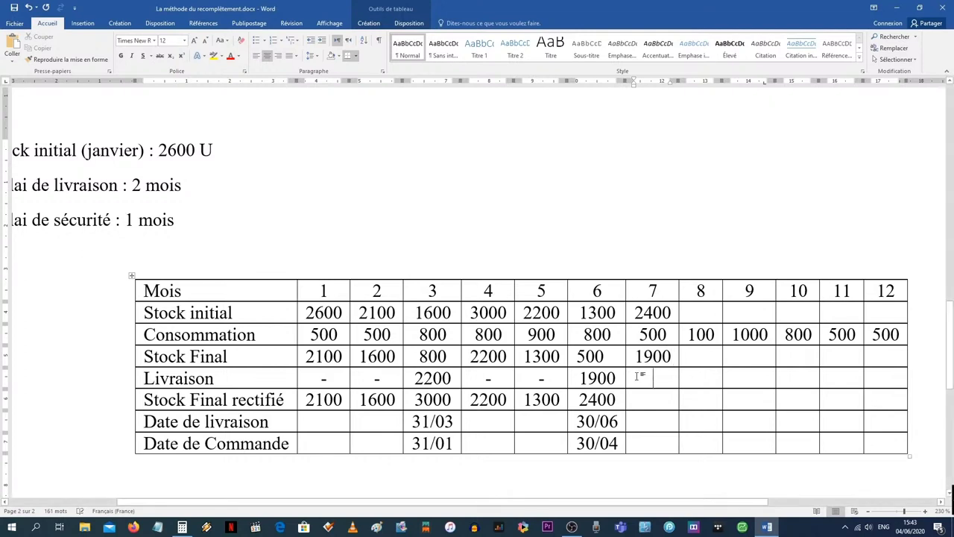
{"action": "type", "text": "-"}
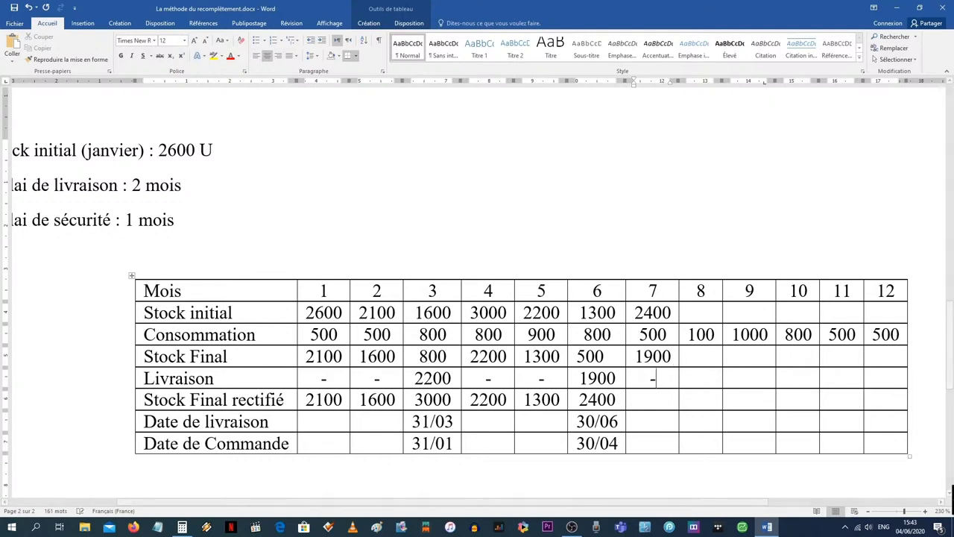
{"action": "left_click", "coordinate": [644, 400]}
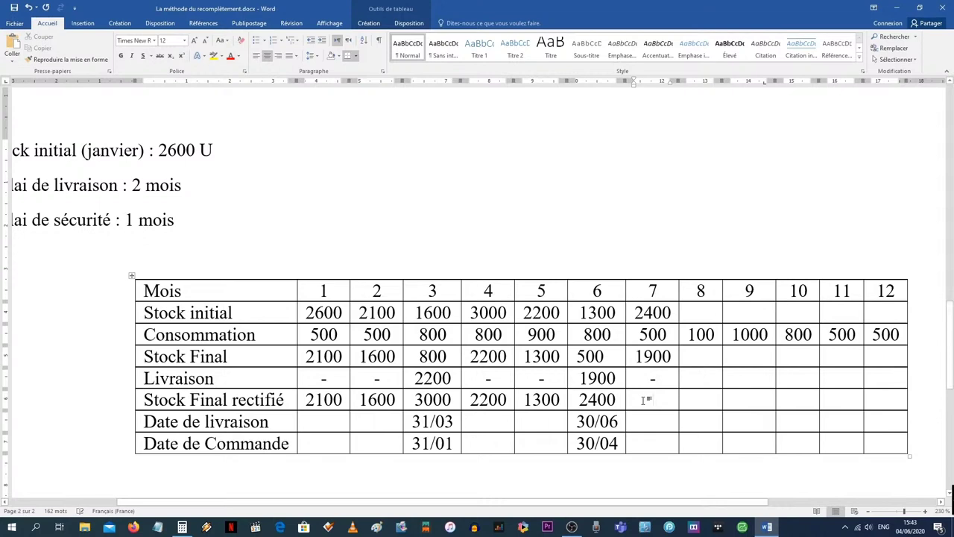
{"action": "type", "text": "1900"}
In the month 8 column, enter 1900 as Stock initial and 1800 as Stock Final.
{"action": "left_click", "coordinate": [699, 314]}
{"action": "type", "text": "19"}
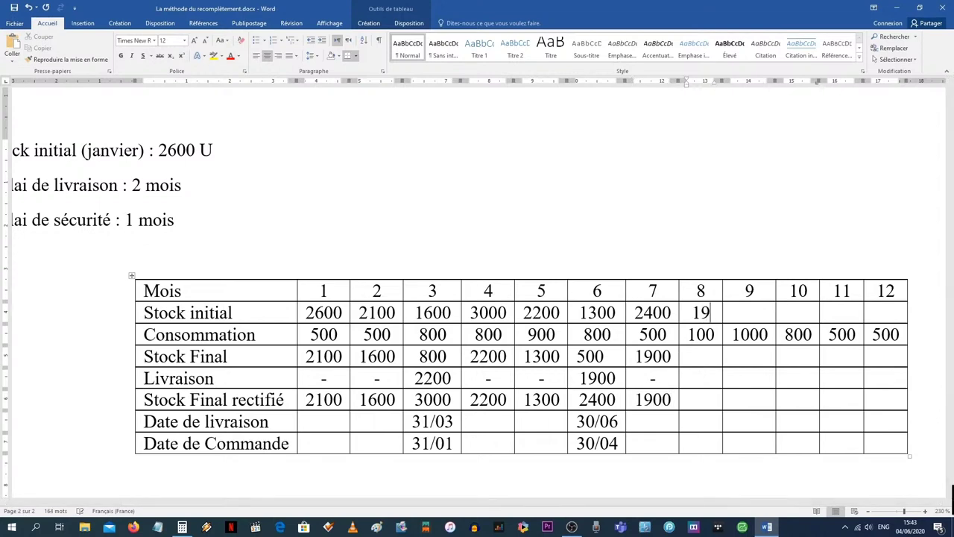
{"action": "type", "text": "00"}
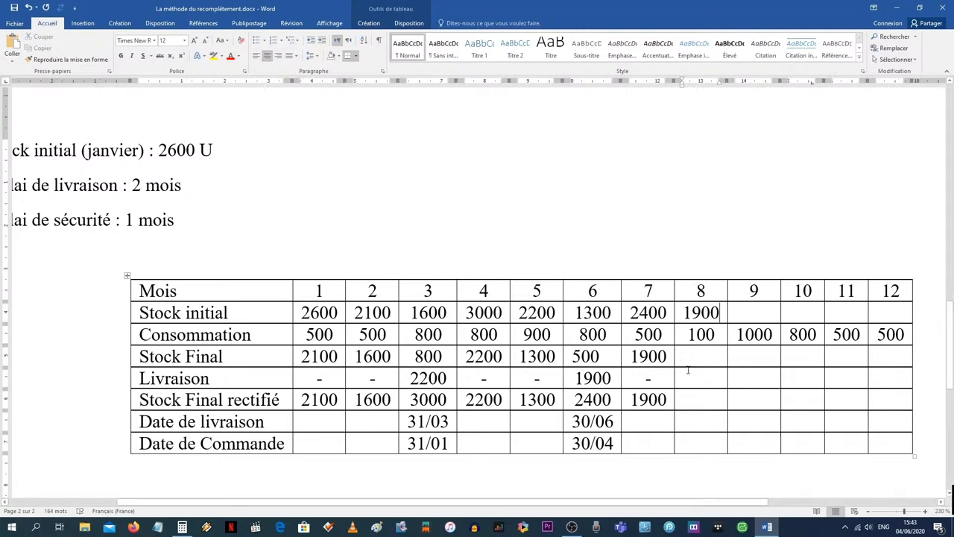
{"action": "left_click", "coordinate": [690, 358]}
{"action": "type", "text": "1"}
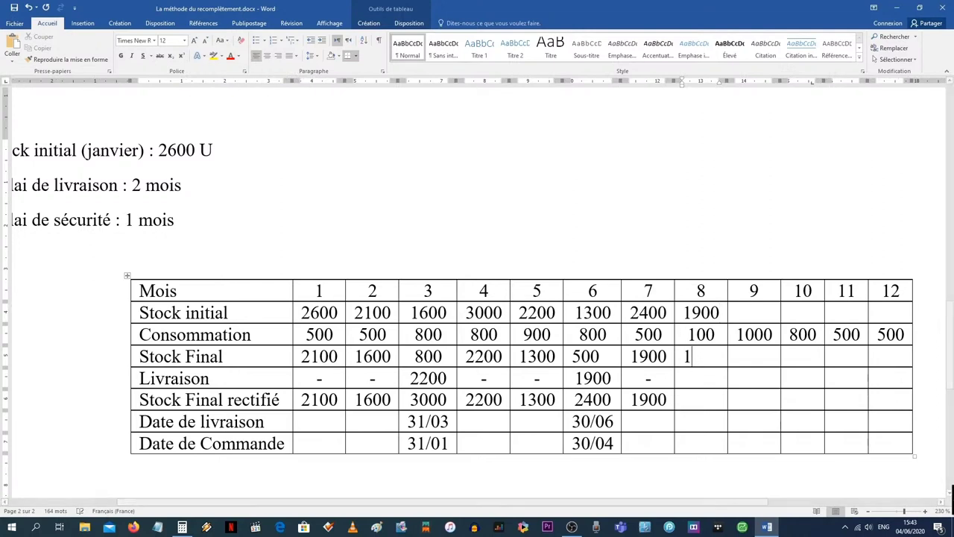
{"action": "type", "text": "800"}
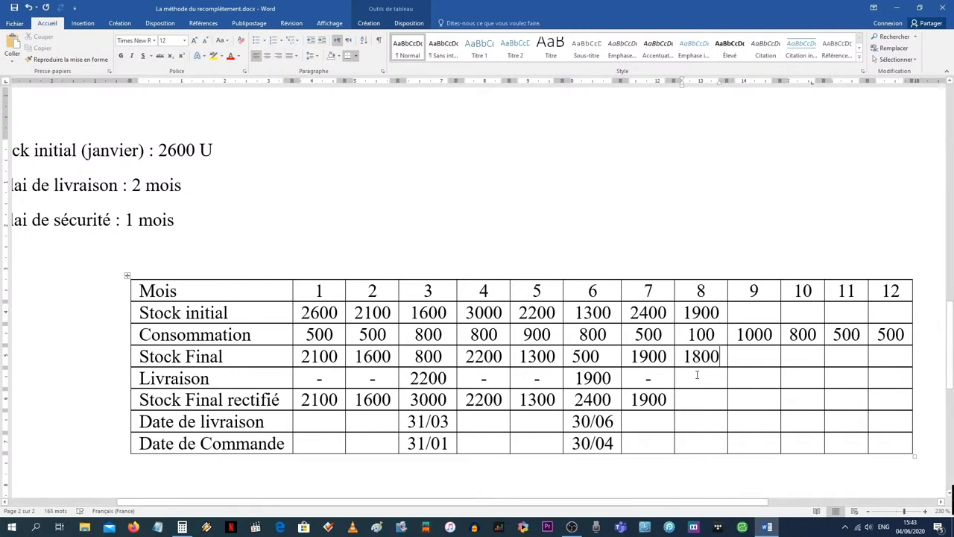
For month 8, enter a dash as Livraison and 1800 as Stock Final rectifié.
{"action": "left_click", "coordinate": [697, 375]}
{"action": "type", "text": "-"}
{"action": "left_click", "coordinate": [690, 395]}
{"action": "type", "text": "18"}
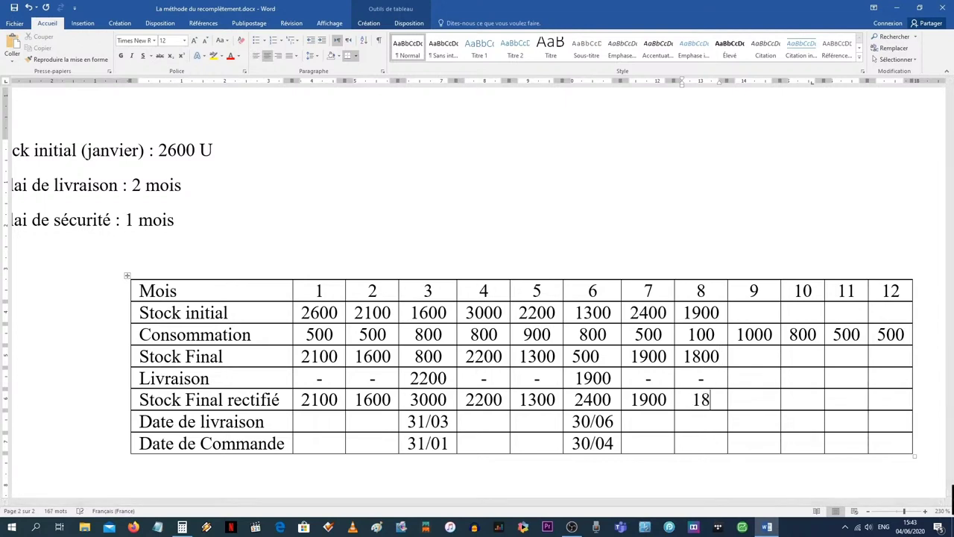
{"action": "type", "text": "00"}
In the month 9 column, enter 1800 as Stock initial and 800 as Stock Final.
{"action": "left_click", "coordinate": [753, 313]}
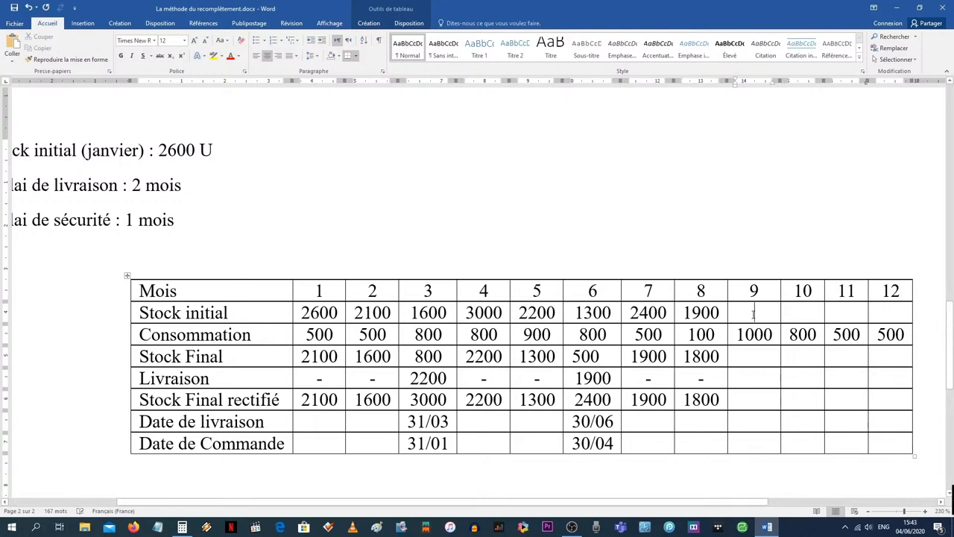
{"action": "type", "text": "180"}
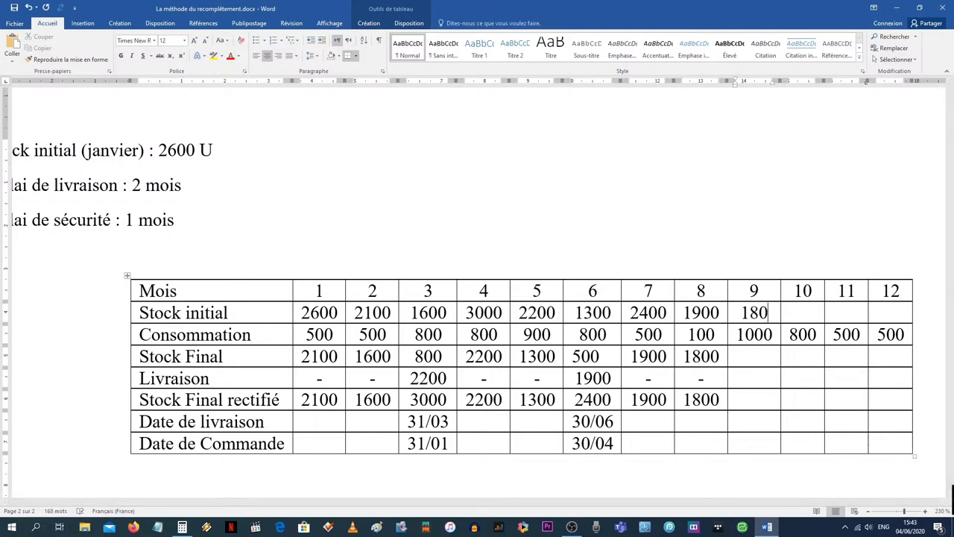
{"action": "type", "text": "0"}
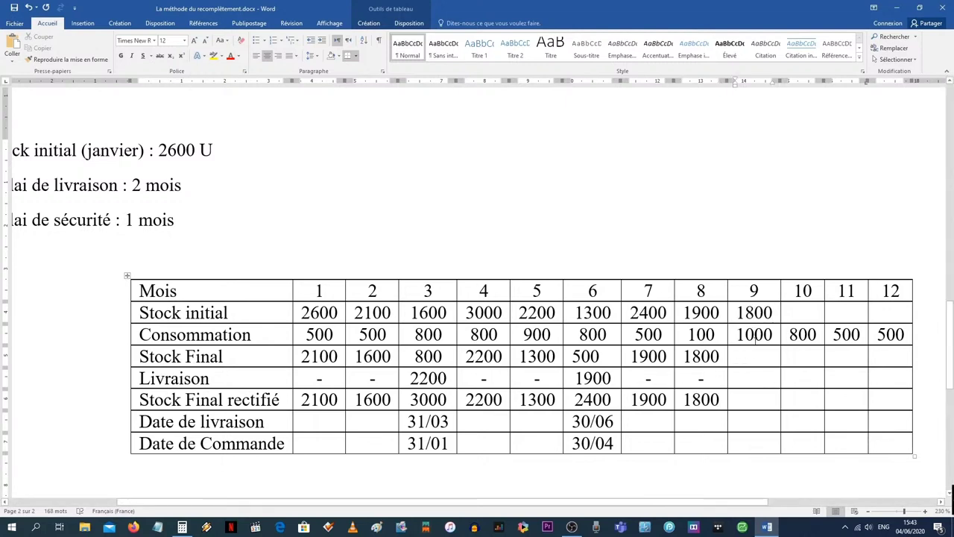
{"action": "left_click", "coordinate": [754, 357]}
{"action": "type", "text": "8"}
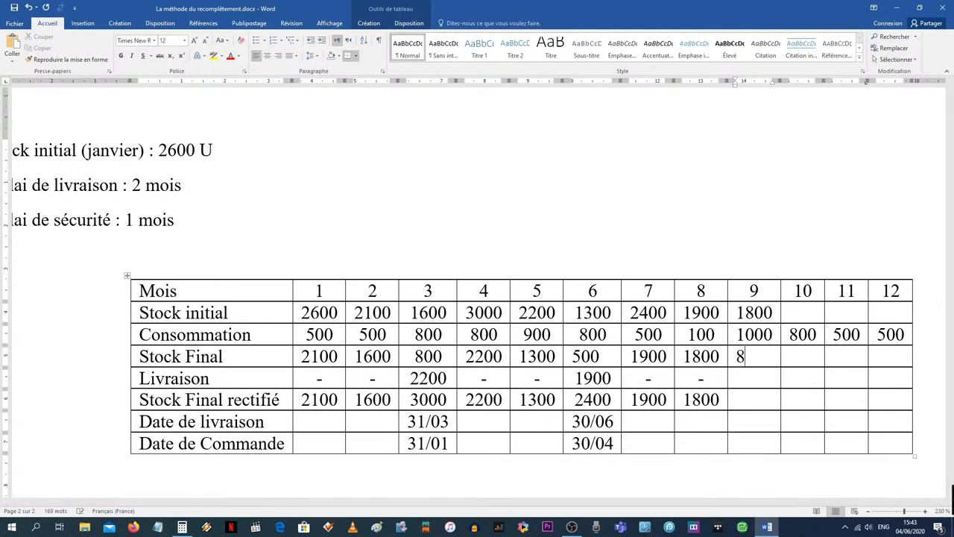
{"action": "type", "text": "00"}
{"action": "left_click", "coordinate": [796, 358]}
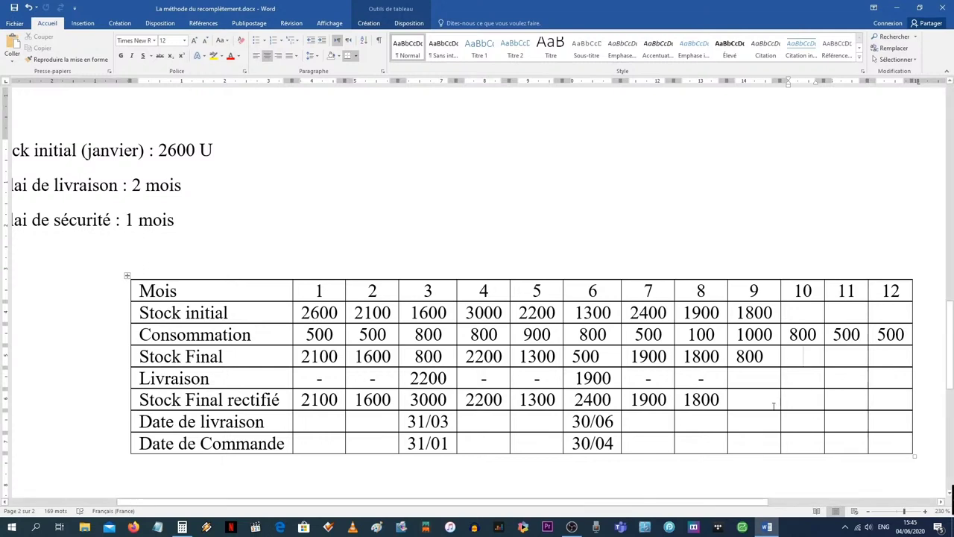
For month 9, enter 30/09 as Date de livraison and 31/07 as Date de Commande.
{"action": "left_click", "coordinate": [756, 421]}
{"action": "type", "text": "30"}
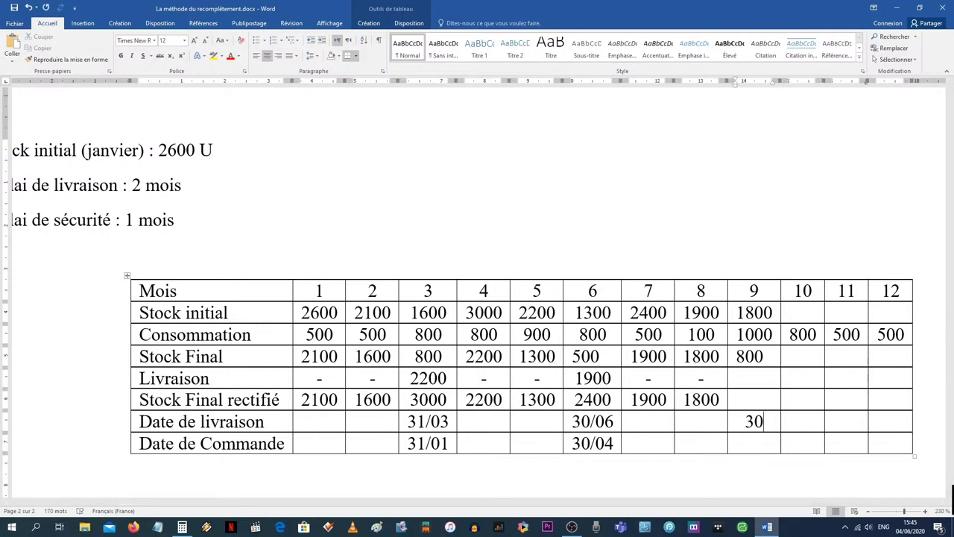
{"action": "type", "text": "/09"}
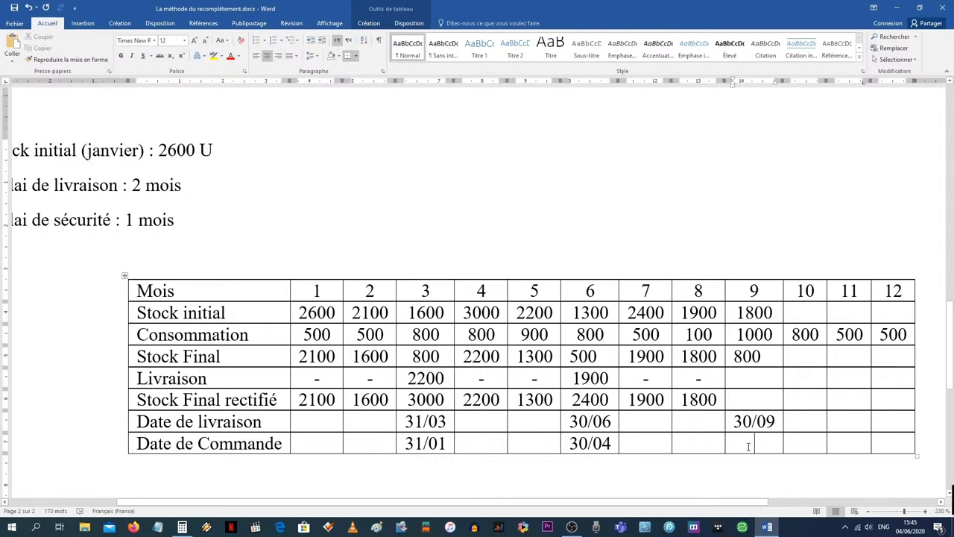
{"action": "type", "text": "31/07"}
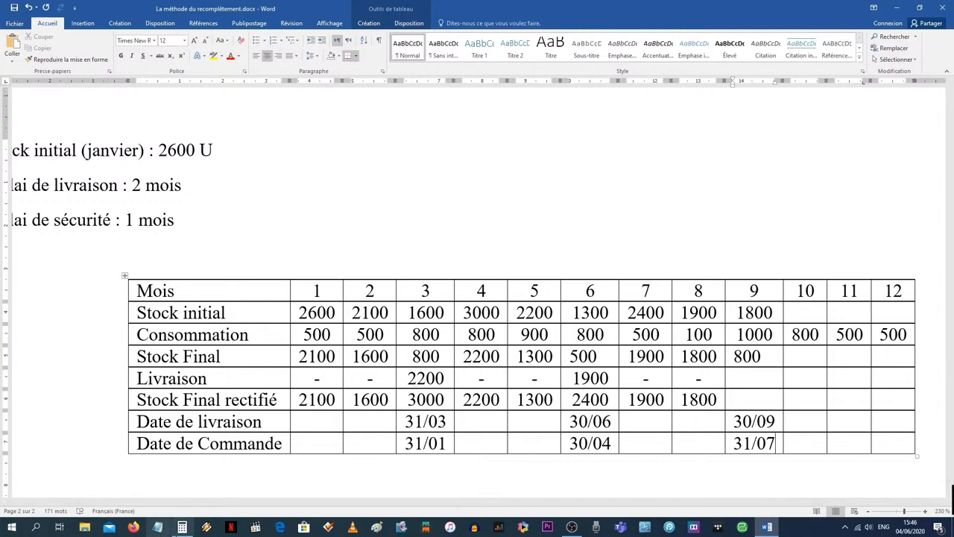
Switch to Calculator and add three monthly consumptions of 500 (500 + 500 + 500) for month 9's delivery.
{"action": "left_click", "coordinate": [181, 527]}
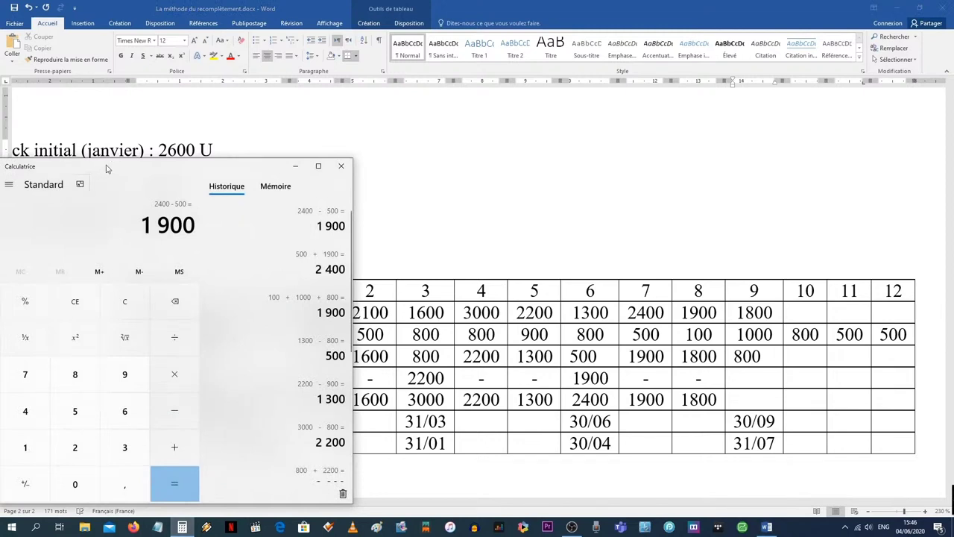
{"action": "left_click_drag", "start_coordinate": [103, 170], "coordinate": [130, 173]}
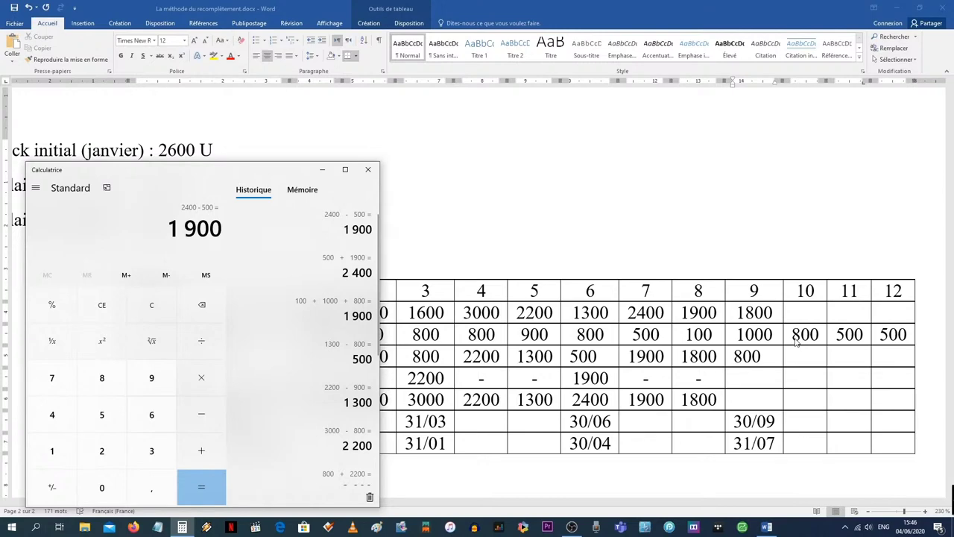
{"action": "left_click_drag", "start_coordinate": [169, 178], "coordinate": [585, 278]}
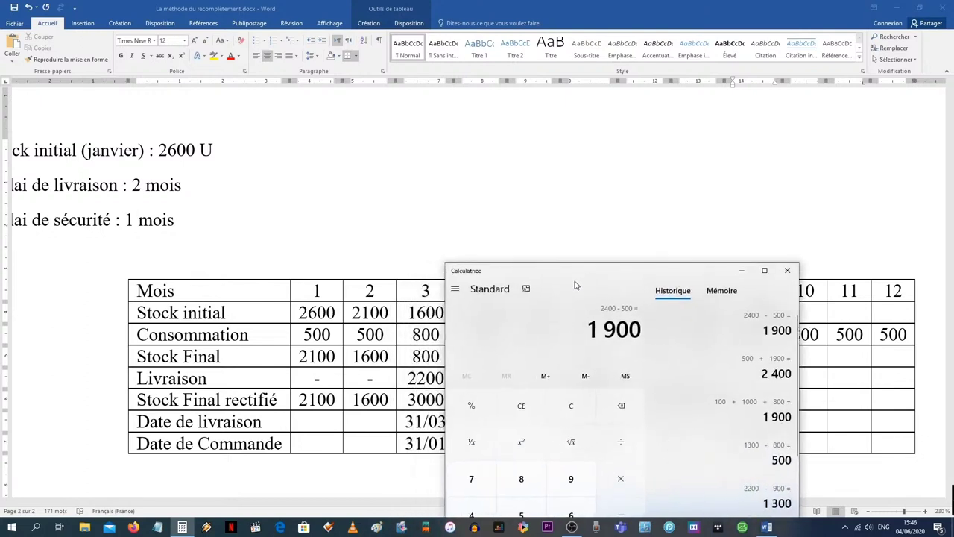
{"action": "key", "text": "Escape"}
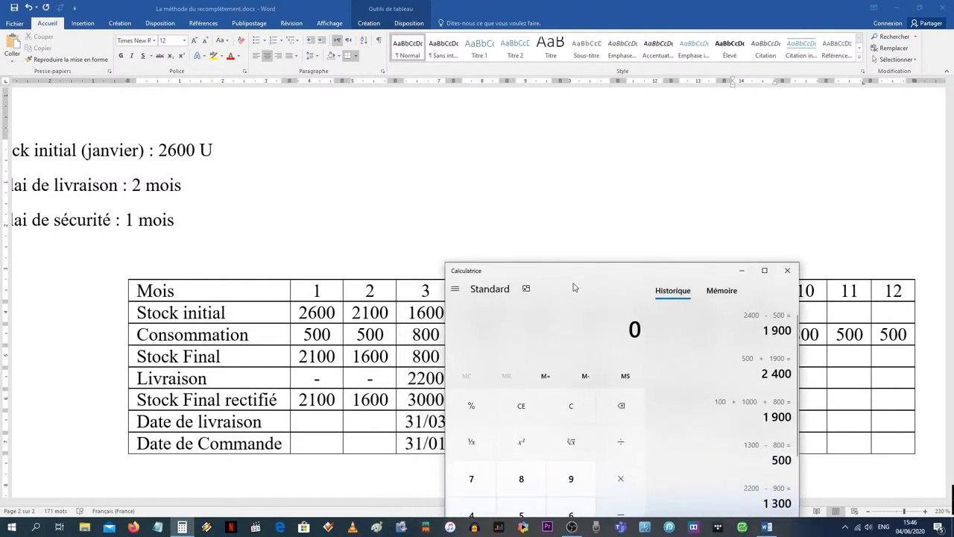
{"action": "type", "text": "500"}
{"action": "key", "text": "plus"}
{"action": "type", "text": "500"}
{"action": "key", "text": "plus"}
{"action": "type", "text": "500"}
{"action": "key", "text": "Return"}
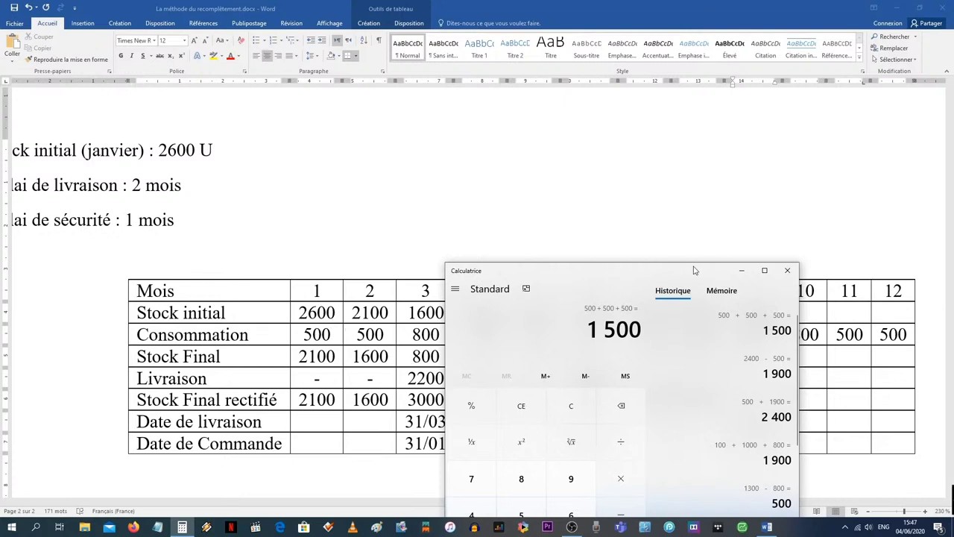
Minimize Calculator and enter 1500 as month 9's Livraison in the Word table.
{"action": "left_click", "coordinate": [742, 271]}
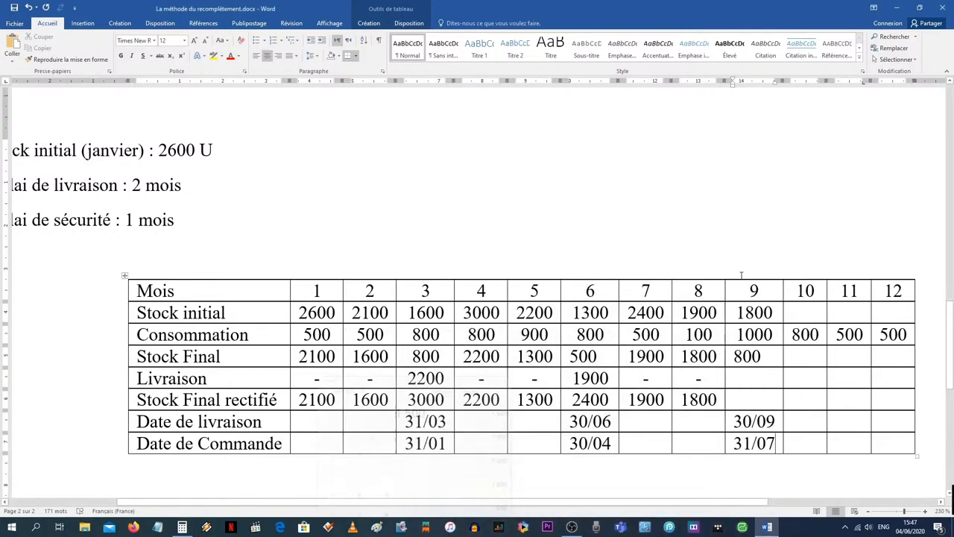
{"action": "left_click", "coordinate": [743, 380]}
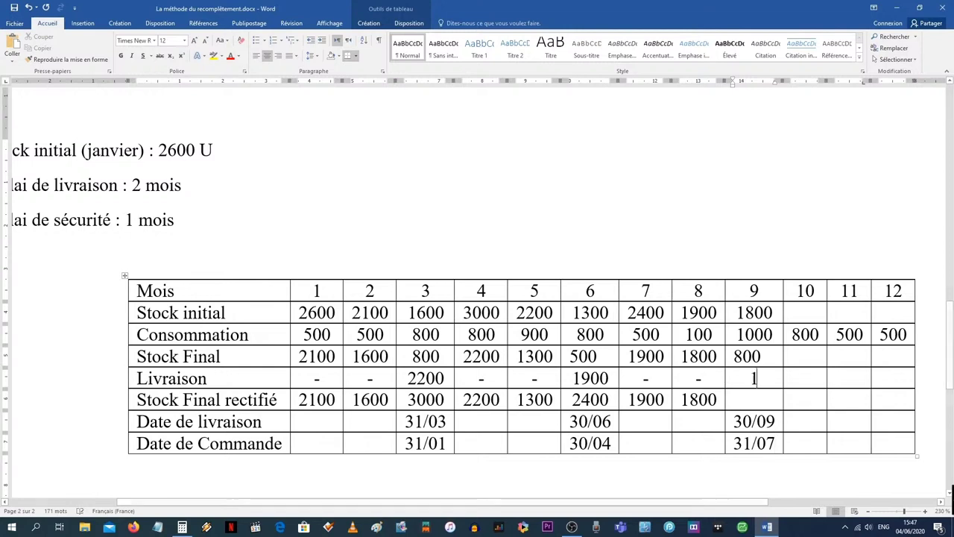
{"action": "type", "text": "1500"}
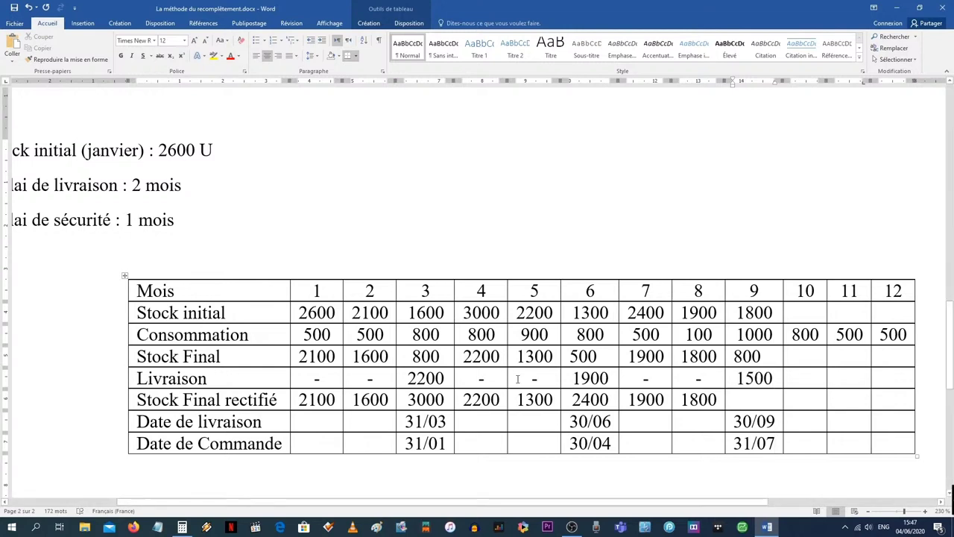
In Calculator, subtract month 9's consumption of 1000 from 1800 and add the 1500 delivery to the result.
{"action": "mouse_move", "coordinate": [182, 527]}
{"action": "left_click", "coordinate": [210, 492]}
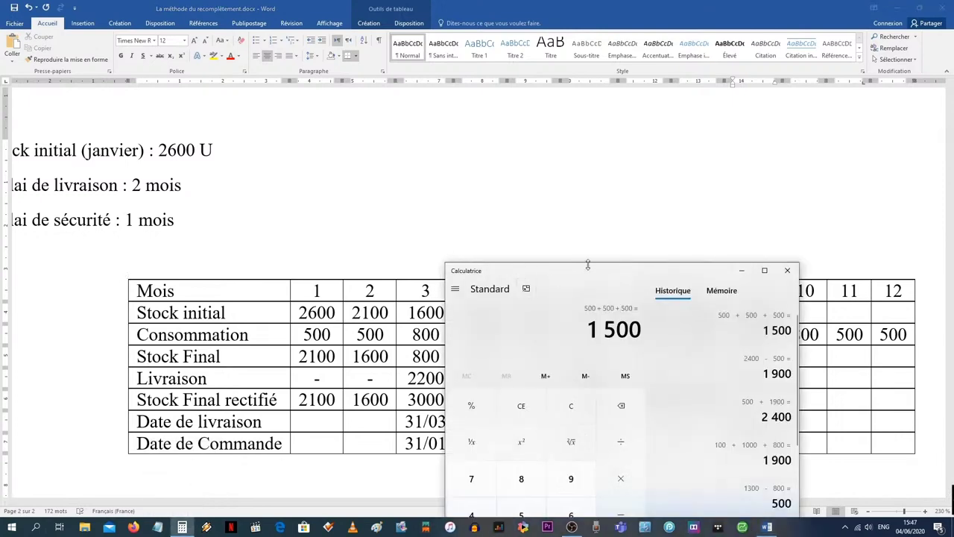
{"action": "left_click_drag", "start_coordinate": [568, 270], "coordinate": [278, 189]}
{"action": "key", "text": "Escape"}
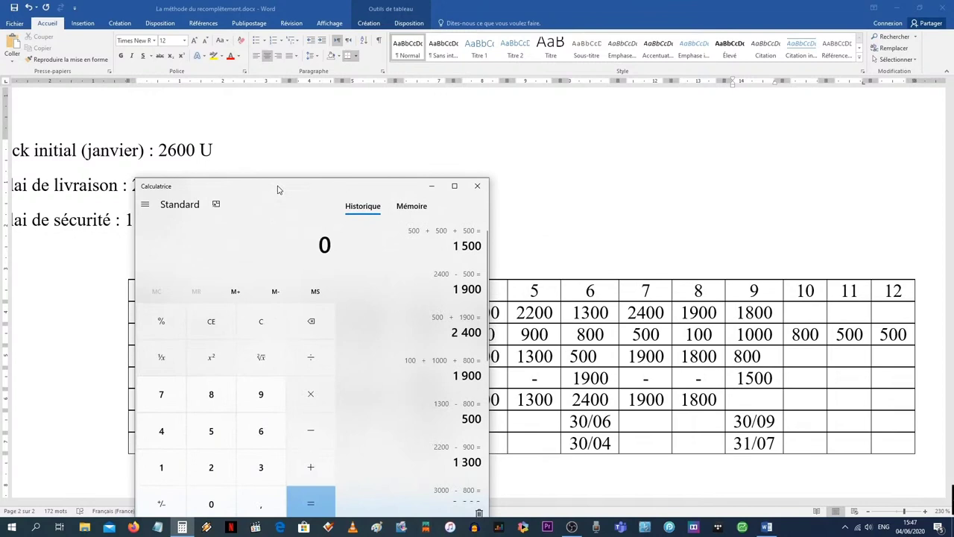
{"action": "type", "text": "1800 - 1000"}
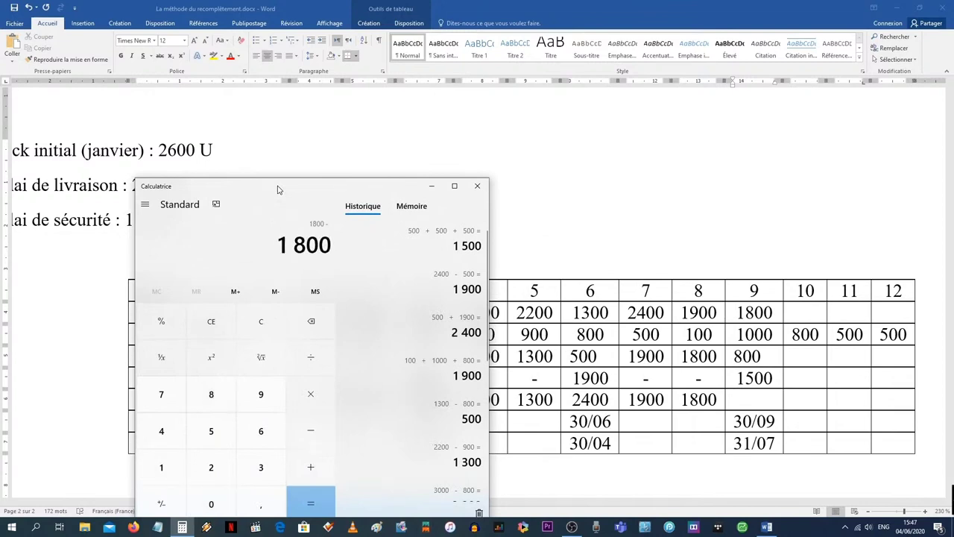
{"action": "key", "text": "Return"}
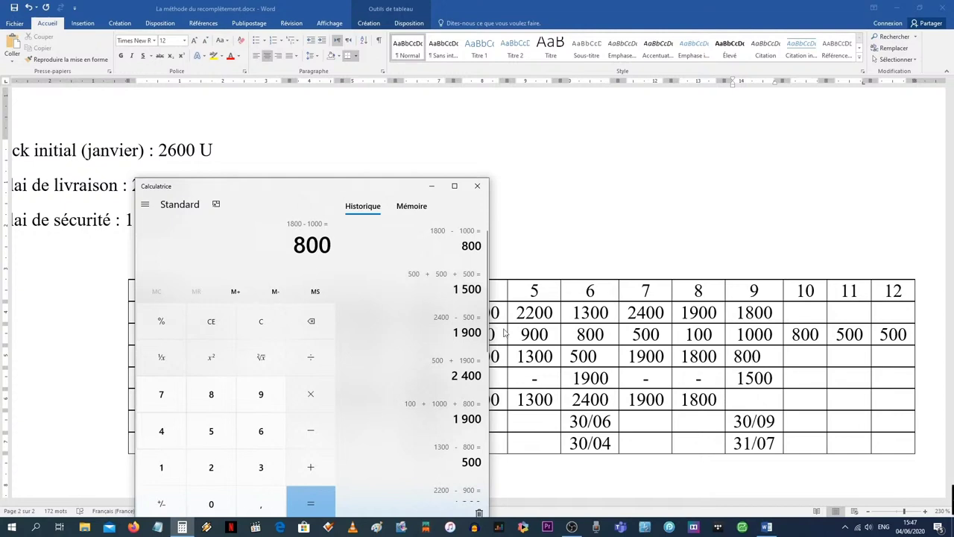
{"action": "type", "text": "+ 1"}
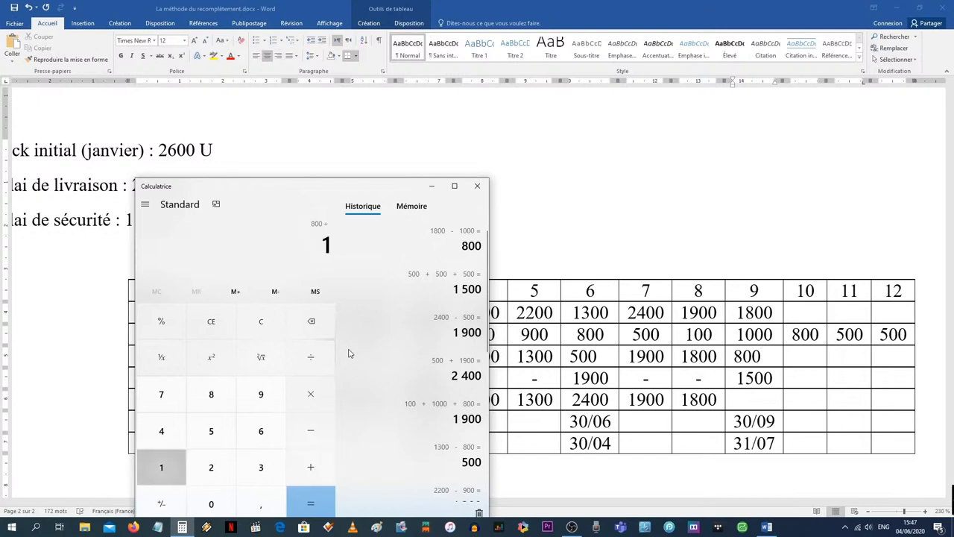
{"action": "type", "text": "500"}
{"action": "key", "text": "Return"}
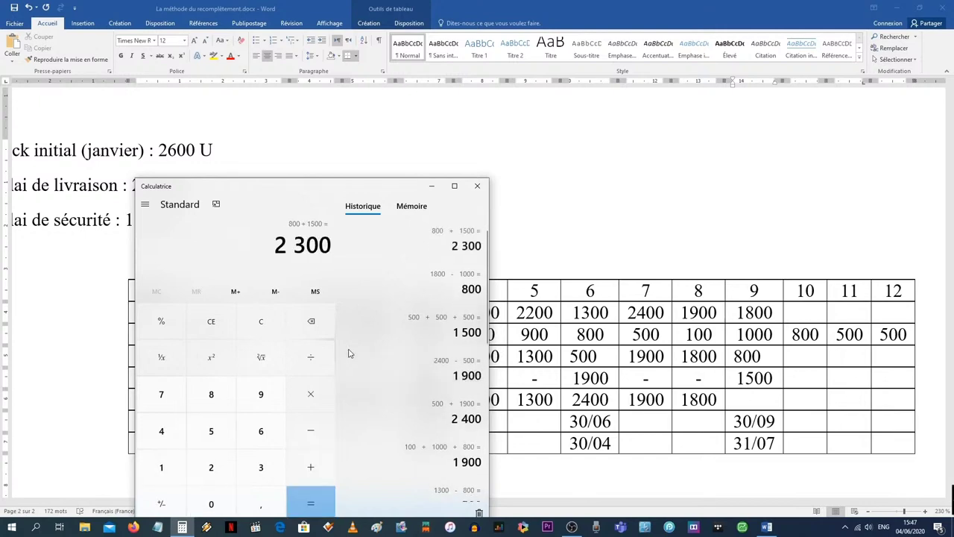
In the Word table, enter 2300 as month 9's Stock Final rectifié and as month 10's Stock initial.
{"action": "left_click", "coordinate": [753, 401]}
{"action": "left_click", "coordinate": [750, 402]}
{"action": "type", "text": "2300"}
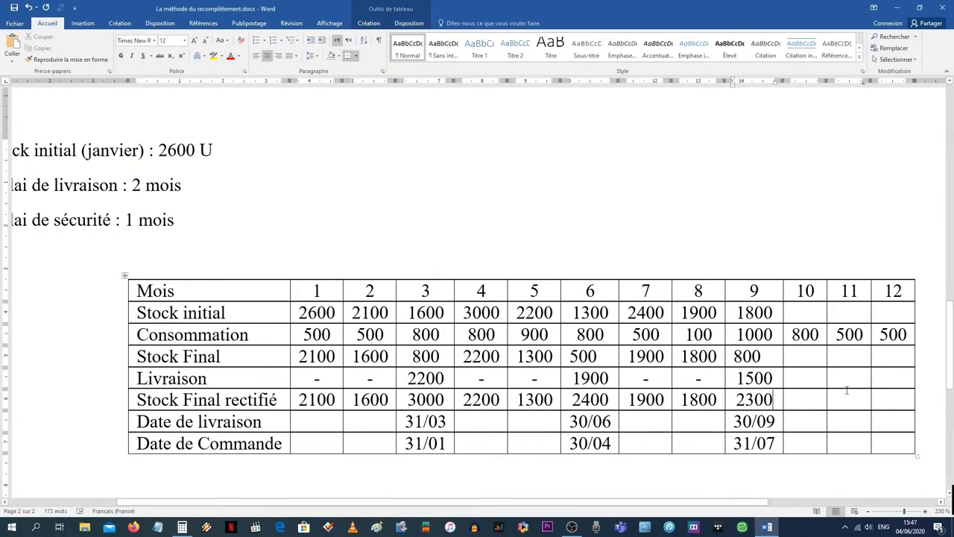
{"action": "left_click", "coordinate": [804, 315]}
{"action": "type", "text": "2300"}
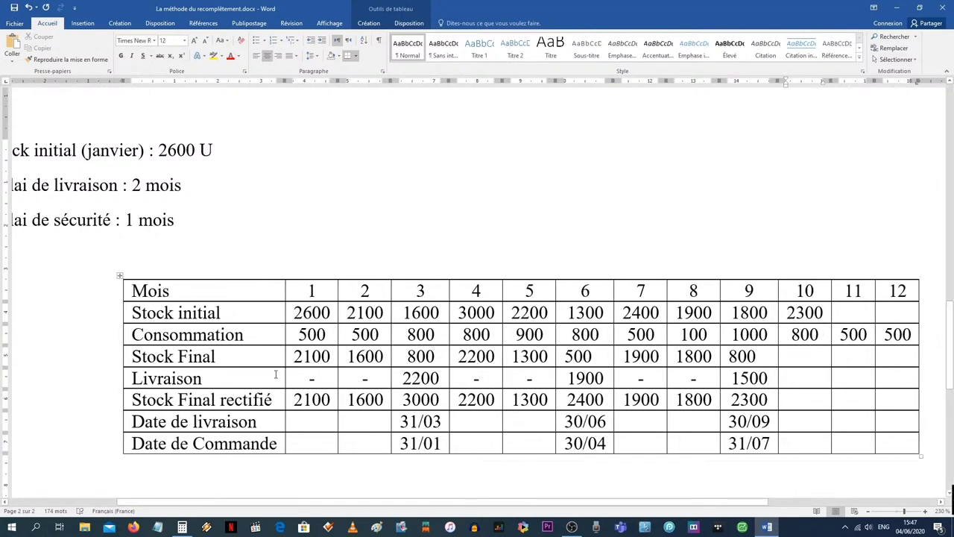
Subtract 800 from 2300 in Calculator and enter 1500 as month 10's Stock Final in Word.
{"action": "left_click", "coordinate": [182, 527]}
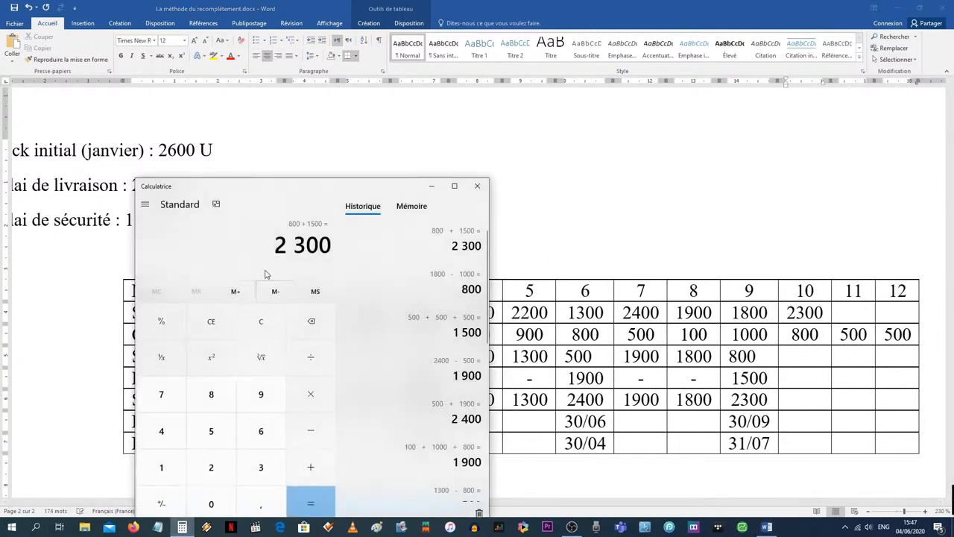
{"action": "key", "text": "minus"}
{"action": "type", "text": "800"}
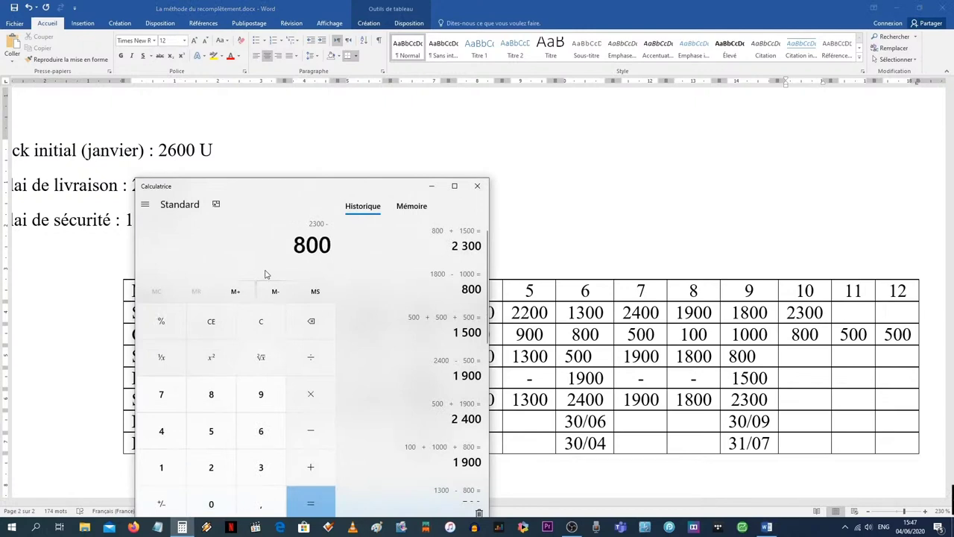
{"action": "key", "text": "Return"}
{"action": "left_click", "coordinate": [805, 362]}
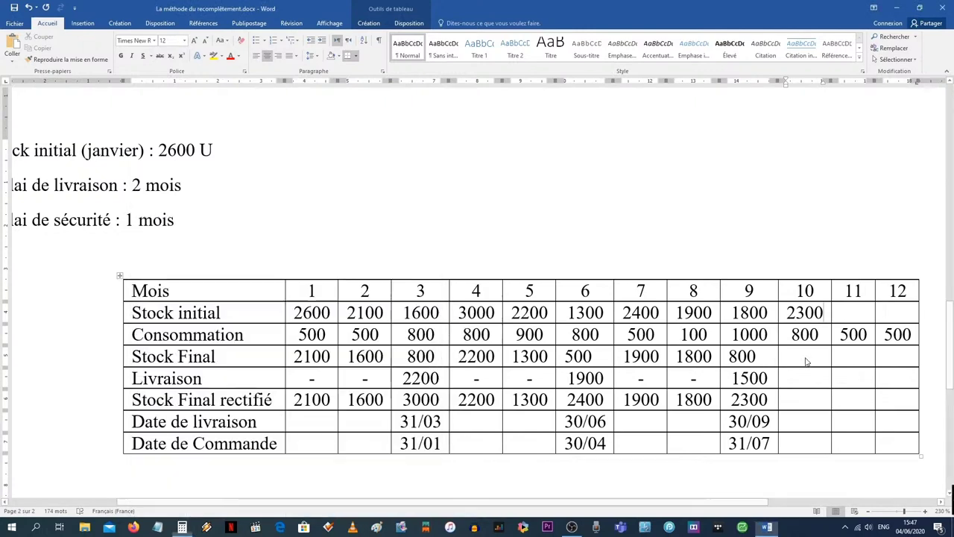
{"action": "type", "text": "1500"}
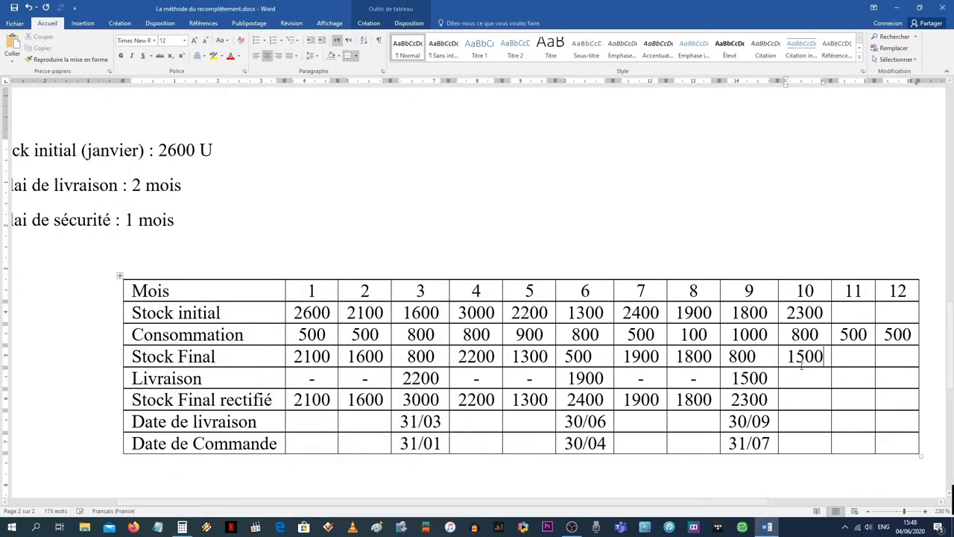
For month 10, enter a dash as Livraison and 1500 as Stock Final rectifié.
{"action": "type", "text": "-"}
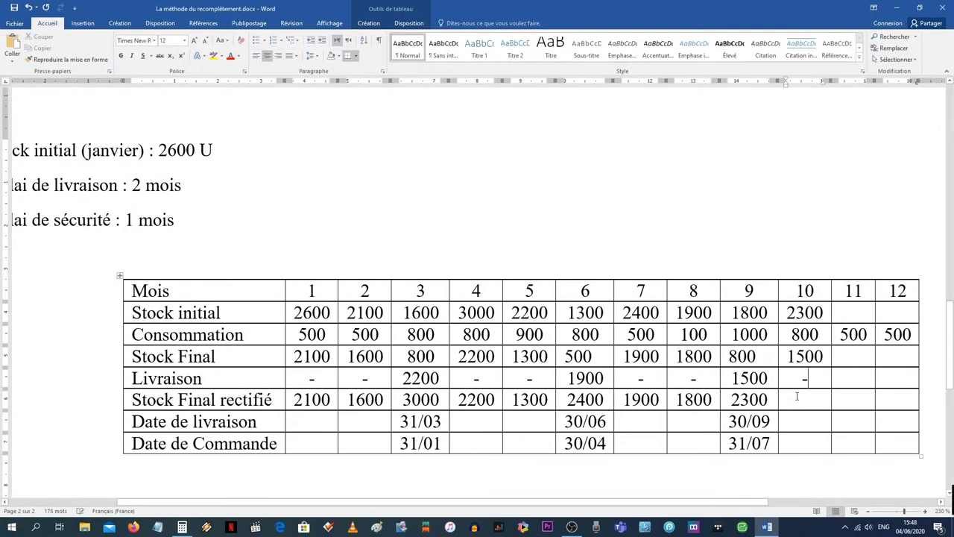
{"action": "left_click", "coordinate": [798, 399]}
{"action": "type", "text": "1500"}
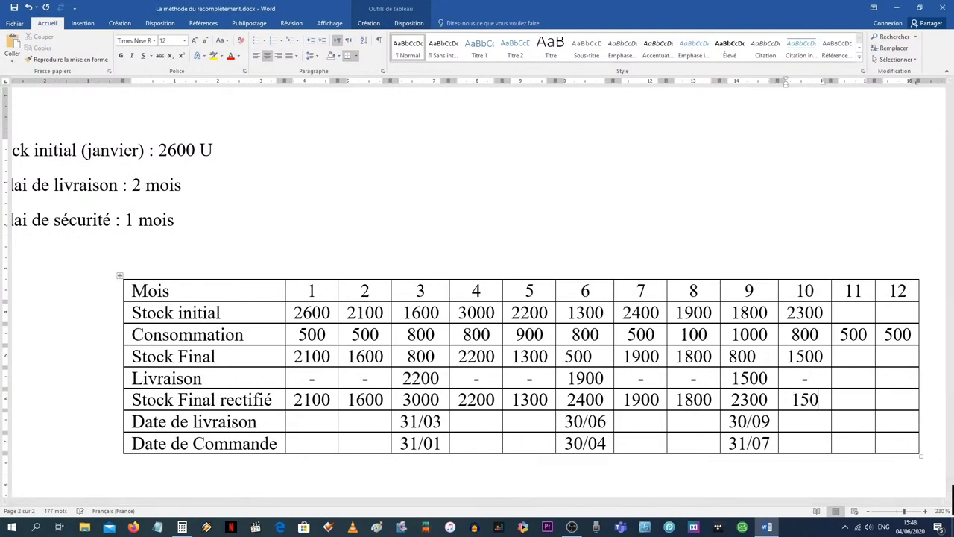
In the Word table, enter 1500 as month 11's Stock initial and 1000 as its Stock Final.
{"action": "left_click", "coordinate": [852, 312]}
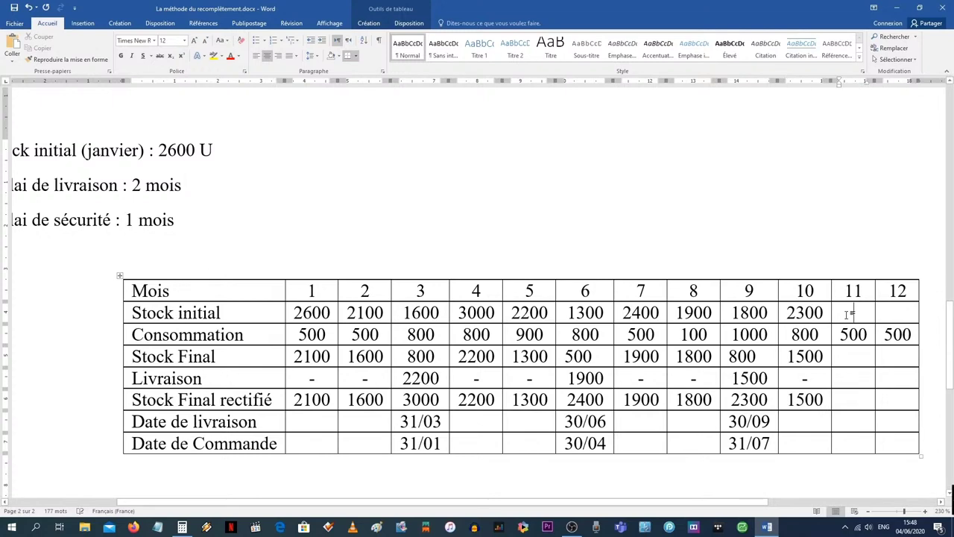
{"action": "type", "text": "1500"}
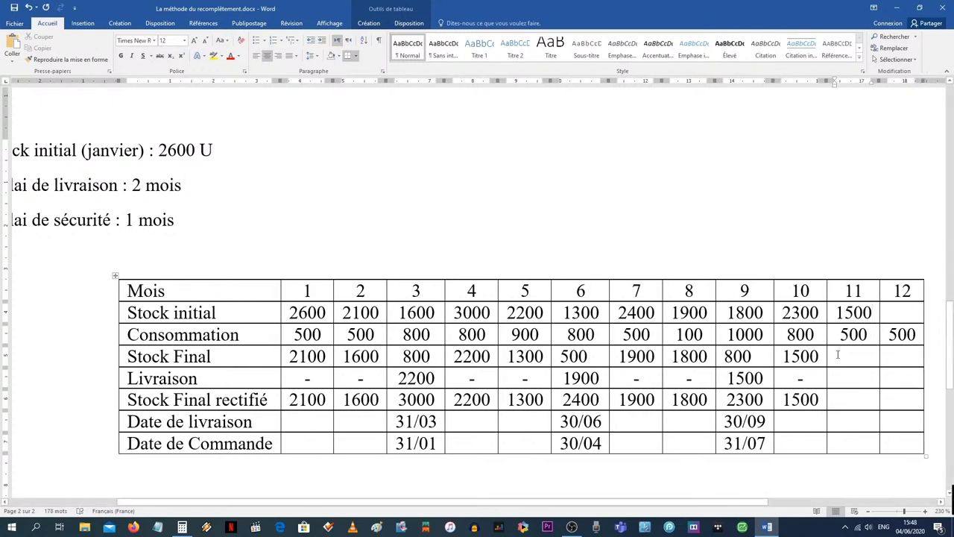
{"action": "left_click", "coordinate": [839, 355]}
{"action": "type", "text": "1000"}
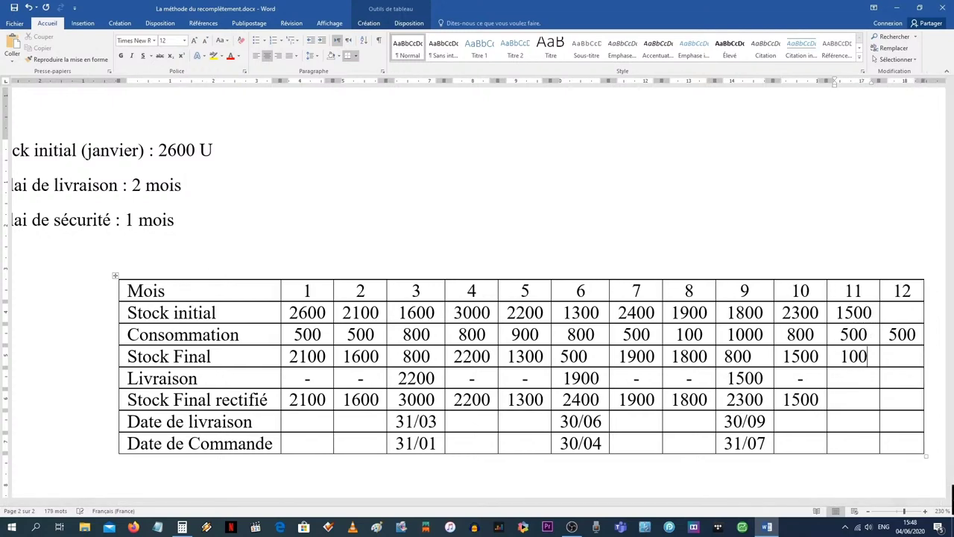
For month 11, enter a dash as Livraison and 1000 as Stock Final rectifié.
{"action": "left_click", "coordinate": [846, 382]}
{"action": "type", "text": "-"}
{"action": "left_click", "coordinate": [844, 400]}
{"action": "type", "text": "1000"}
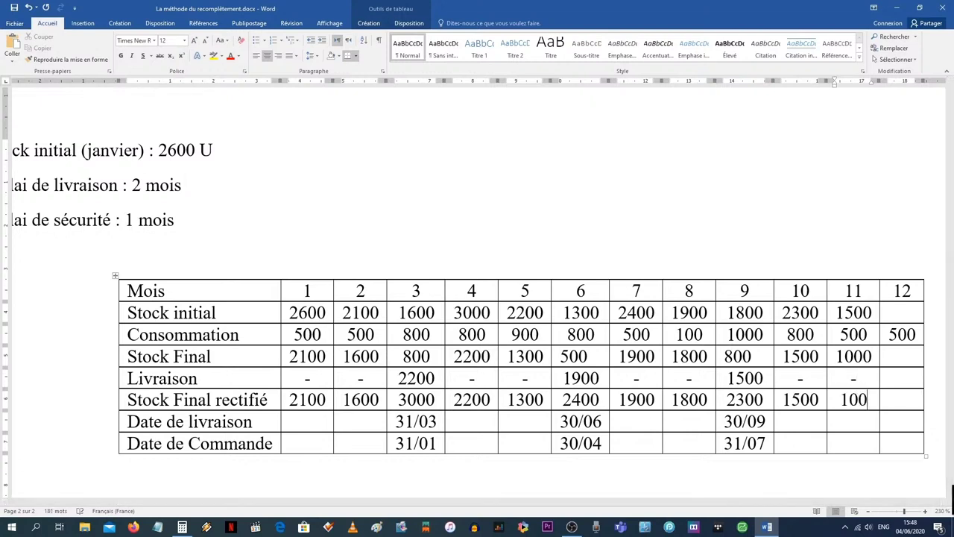
Enter 1000 as month 12's Stock initial and 500 as its Stock Final.
{"action": "left_click", "coordinate": [900, 313]}
{"action": "type", "text": "1000"}
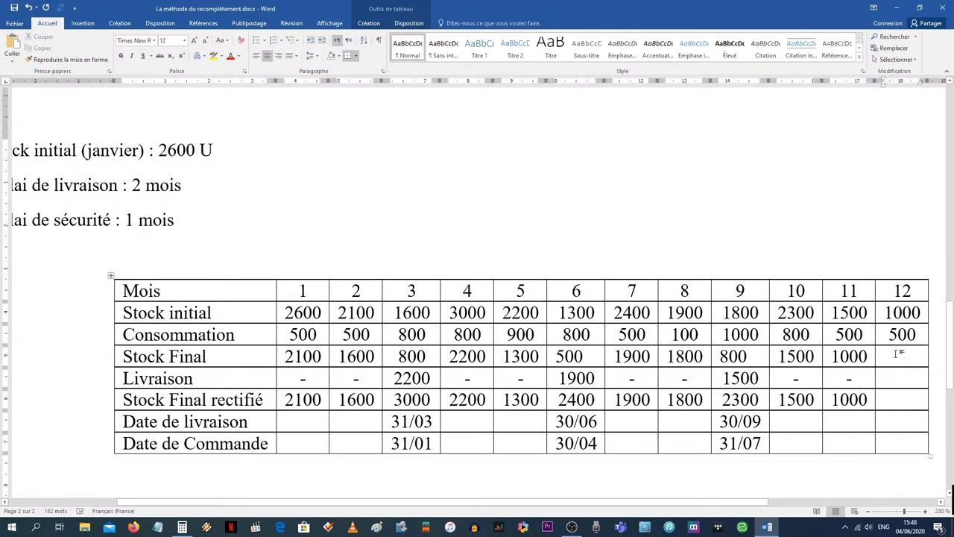
{"action": "type", "text": "500"}
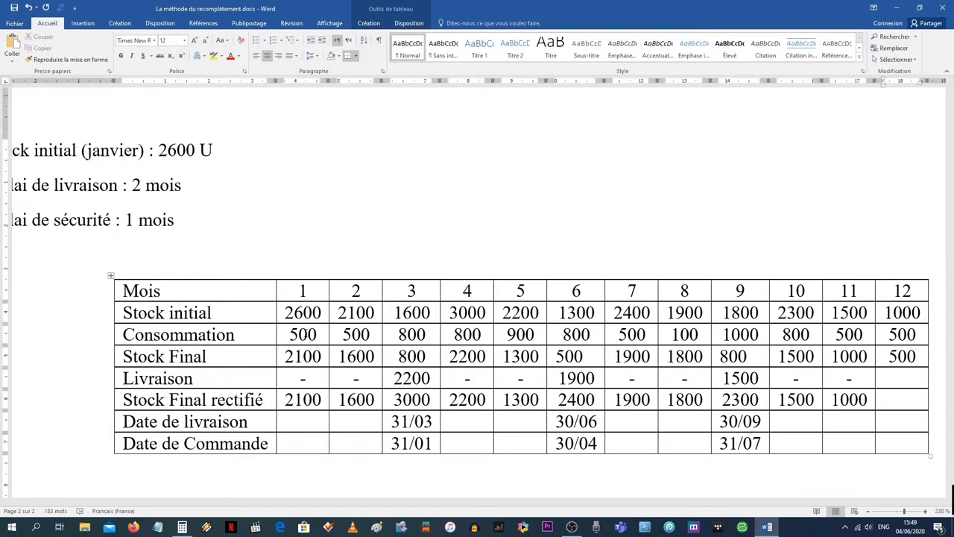
For month 12, enter 31/12 as Date de livraison and 31/10 as Date de Commande.
{"action": "left_click", "coordinate": [916, 404]}
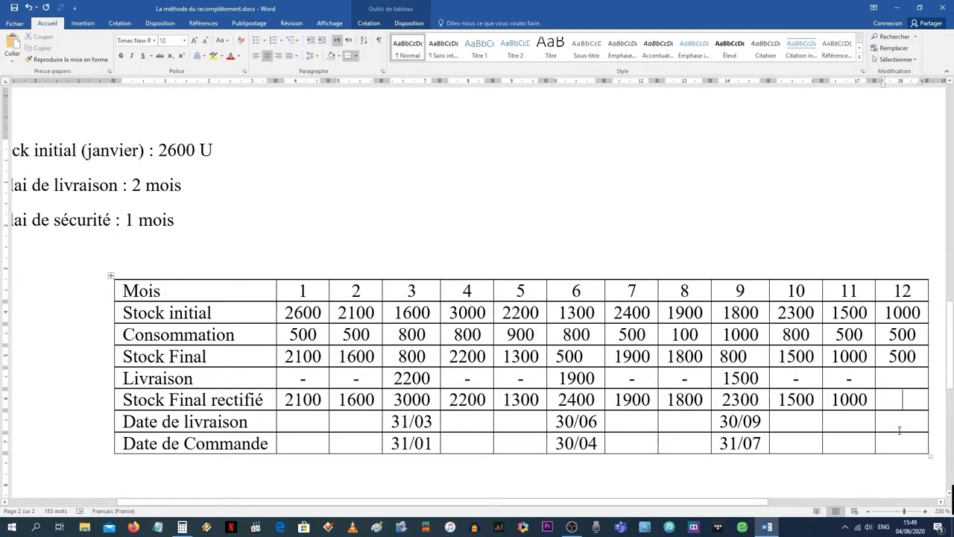
{"action": "left_click", "coordinate": [899, 428]}
{"action": "type", "text": "31/"}
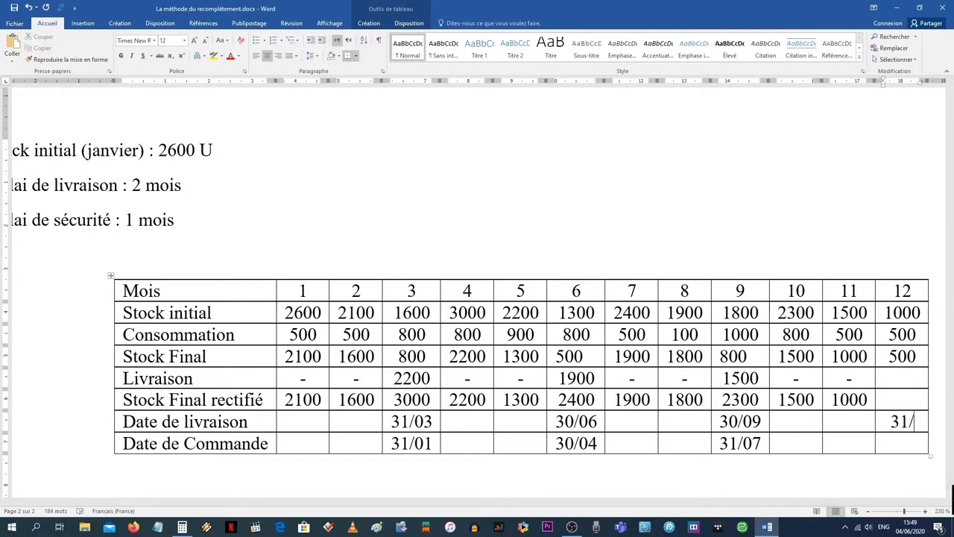
{"action": "type", "text": "12"}
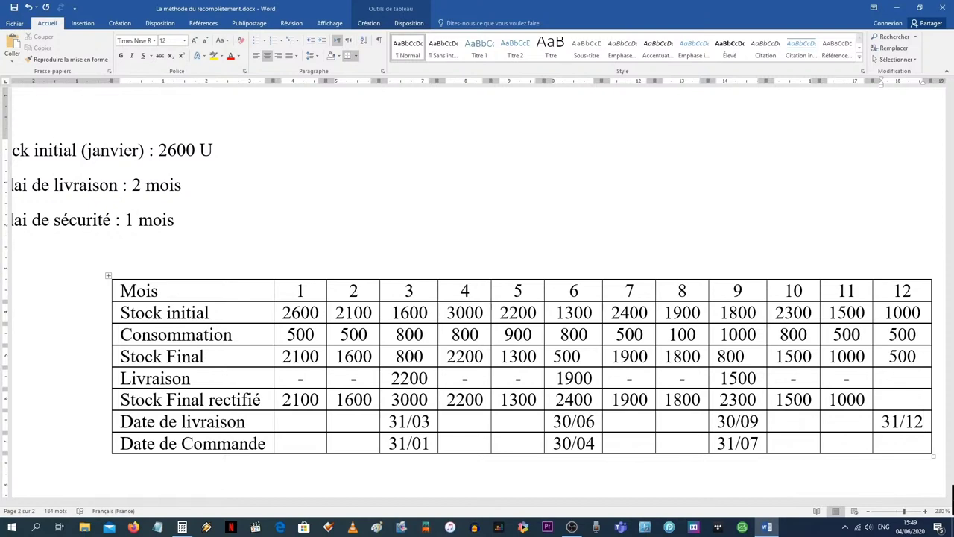
{"action": "left_click", "coordinate": [908, 442]}
{"action": "type", "text": "31"}
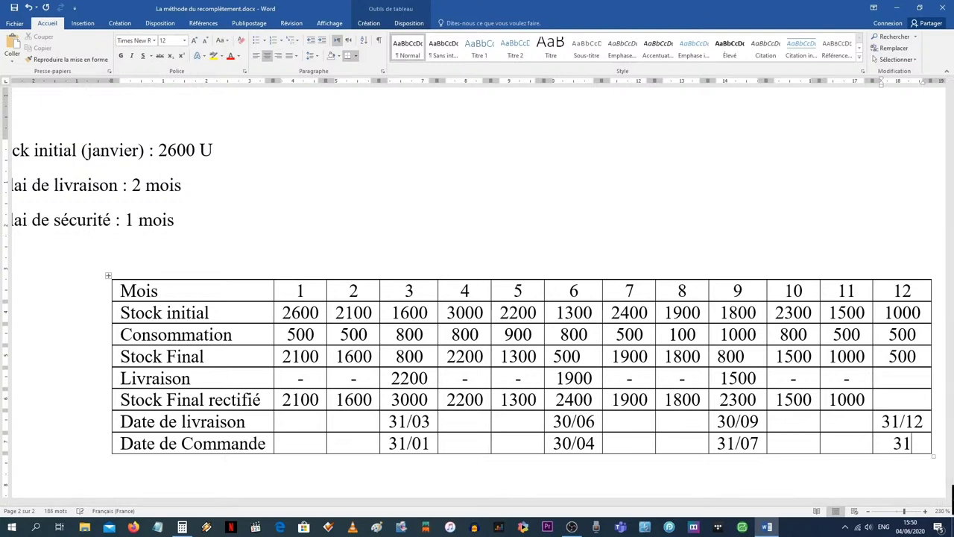
{"action": "type", "text": "/10"}
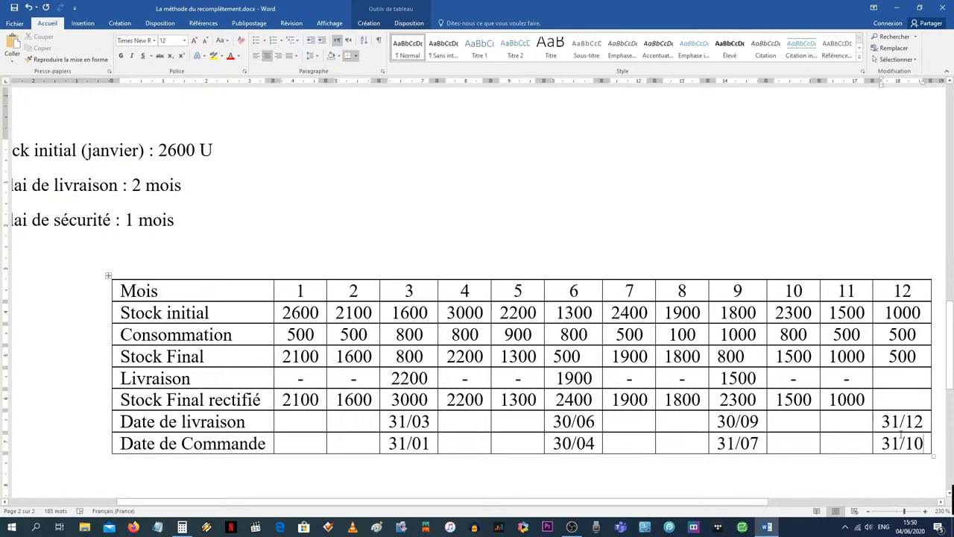
Switch to Calculator, clear the previous result and add the consumptions 500, 800 and 800.
{"action": "left_click", "coordinate": [182, 527]}
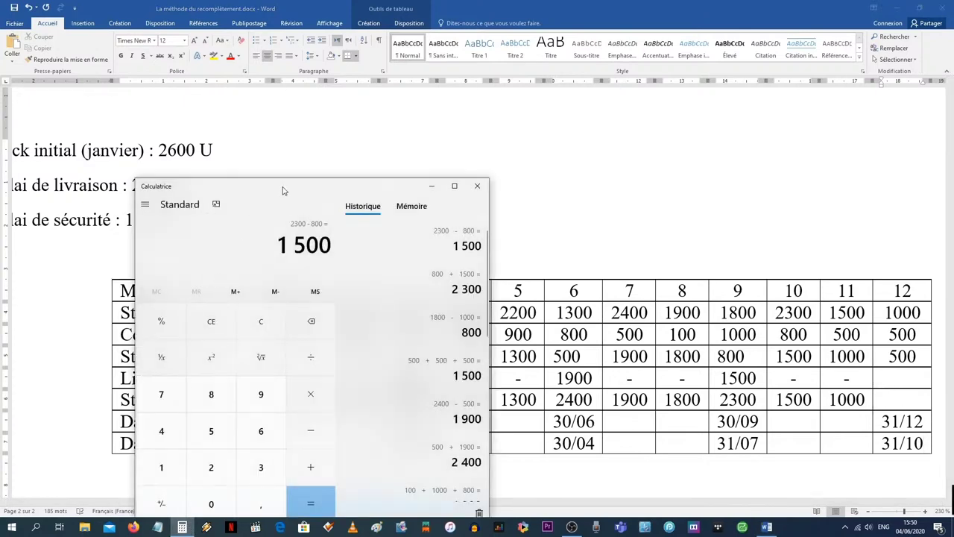
{"action": "left_click_drag", "start_coordinate": [283, 190], "coordinate": [58, 207]}
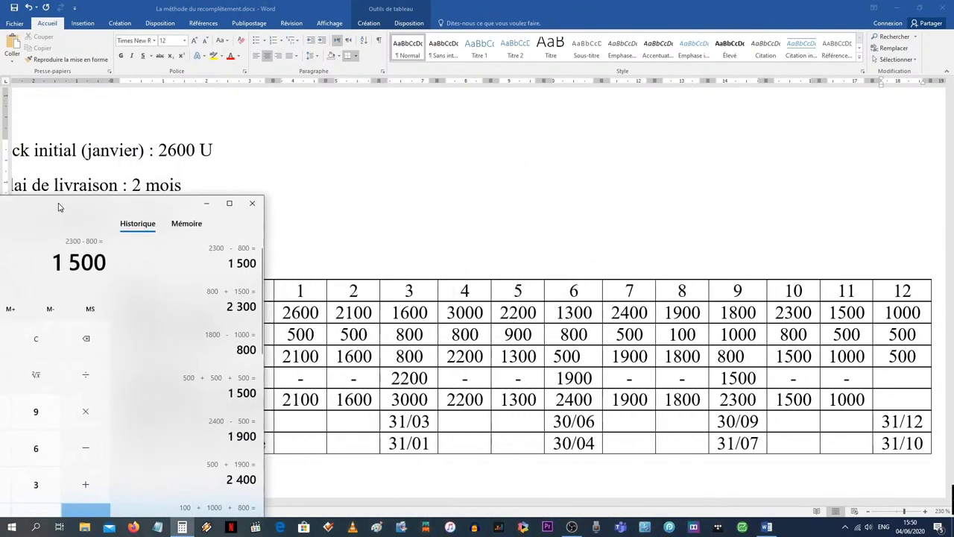
{"action": "key", "text": "Escape"}
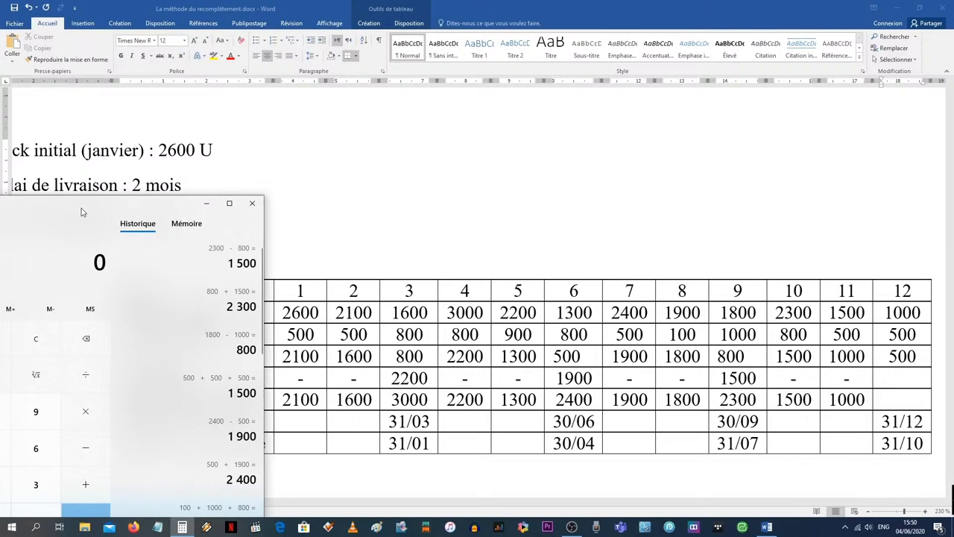
{"action": "left_click_drag", "start_coordinate": [81, 212], "coordinate": [771, 193]}
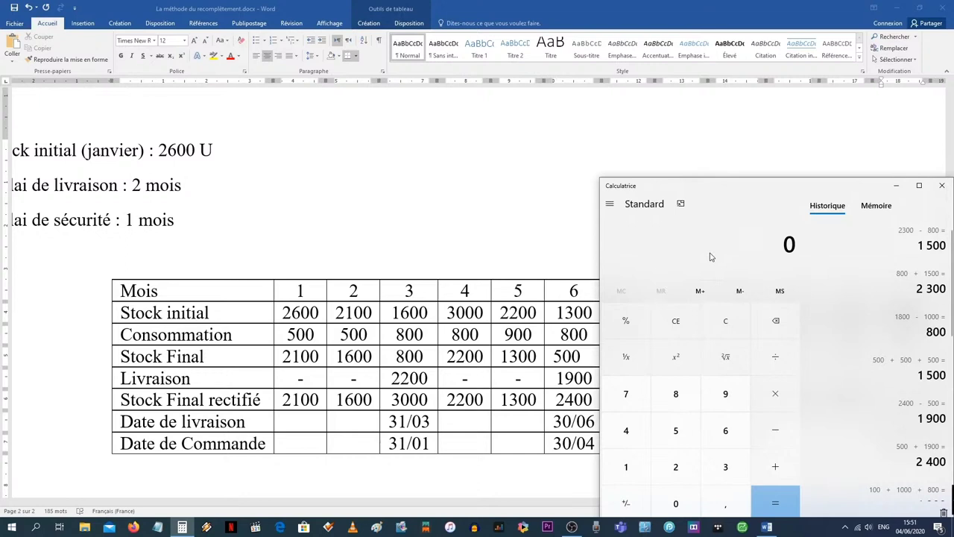
{"action": "type", "text": "500"}
{"action": "key", "text": "plus"}
{"action": "type", "text": "800"}
{"action": "key", "text": "plus"}
{"action": "type", "text": "800"}
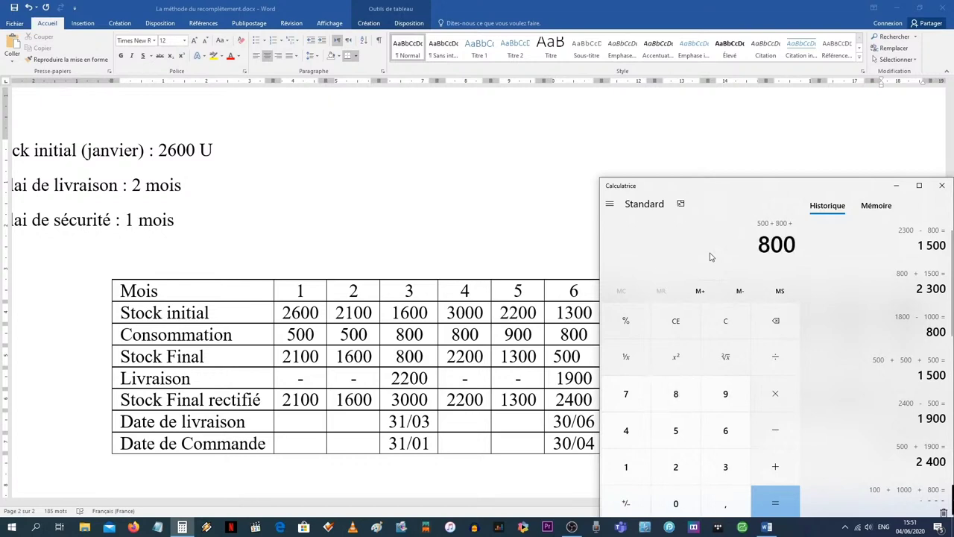
{"action": "key", "text": "Return"}
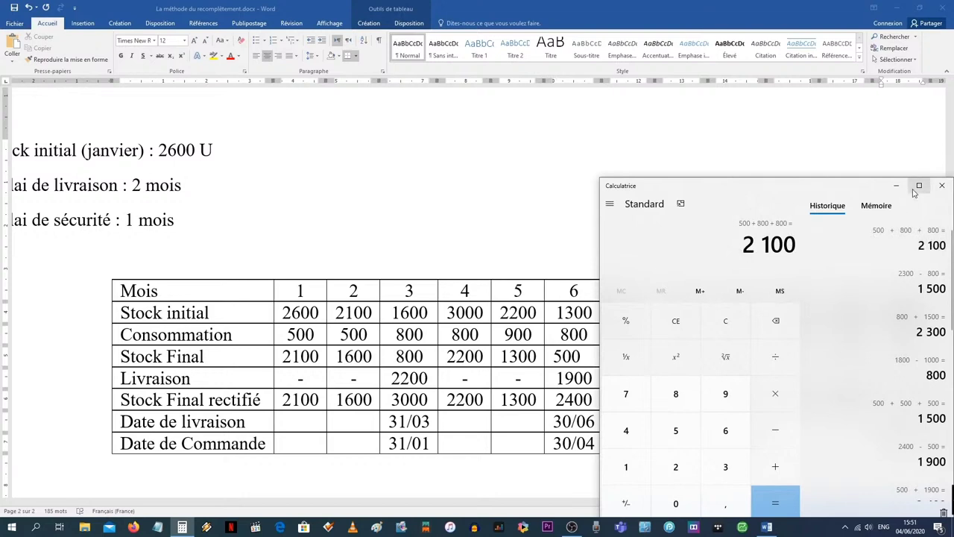
Return to the Word table and enter 2100 as month 12's Livraison.
{"action": "left_click_drag", "start_coordinate": [875, 189], "coordinate": [519, 184]}
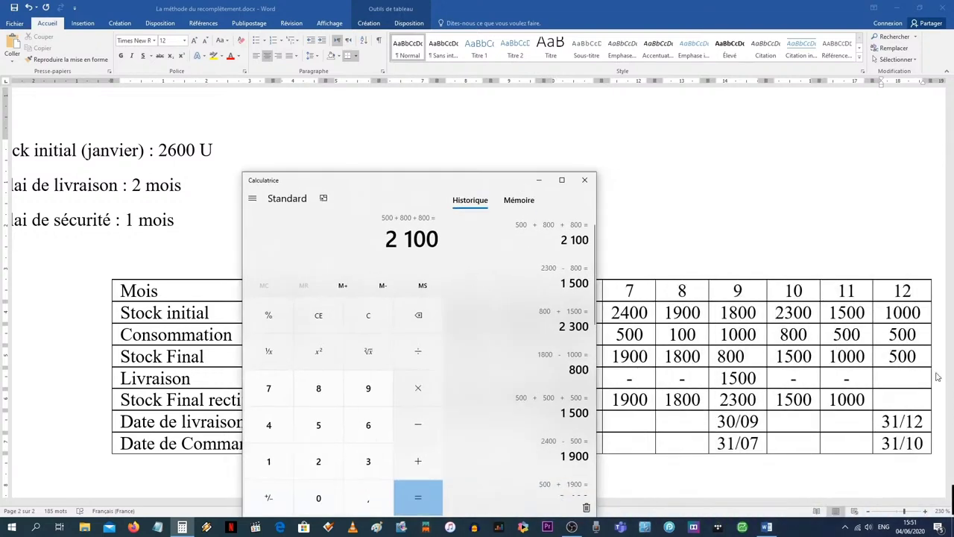
{"action": "left_click", "coordinate": [900, 398]}
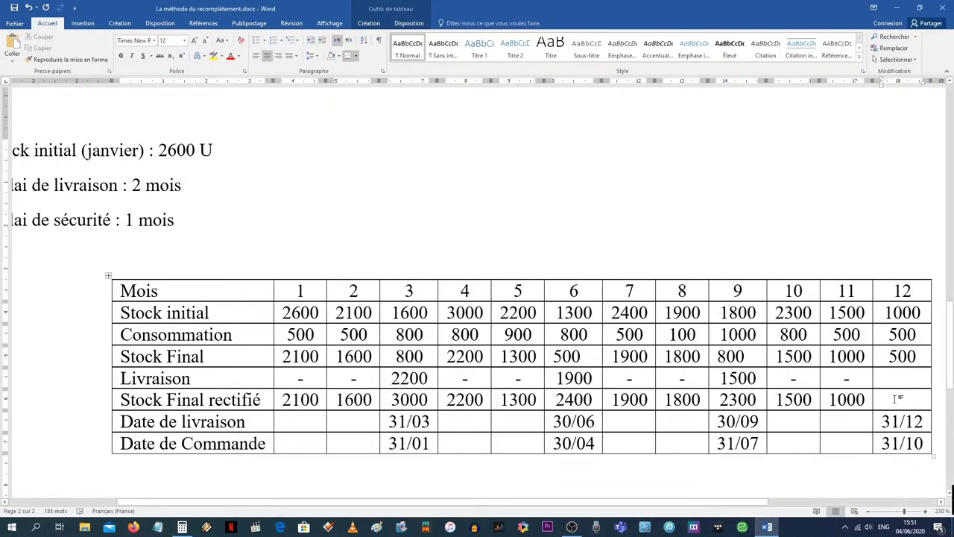
{"action": "left_click", "coordinate": [900, 380]}
{"action": "type", "text": "2100"}
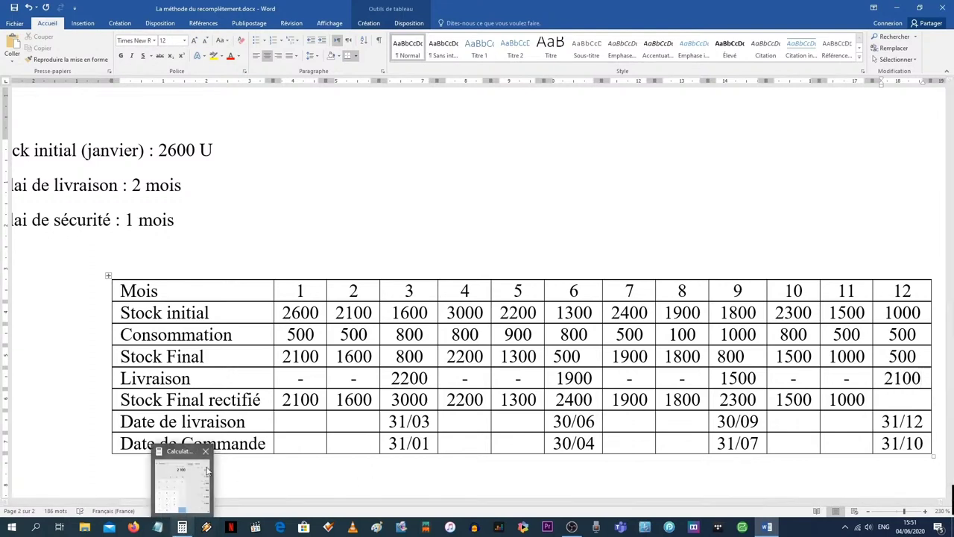
Add 500 and 2100 in Calculator and enter 2600 as month 12's Stock Final rectifié in Word.
{"action": "left_click", "coordinate": [202, 474]}
{"action": "key", "text": "Escape"}
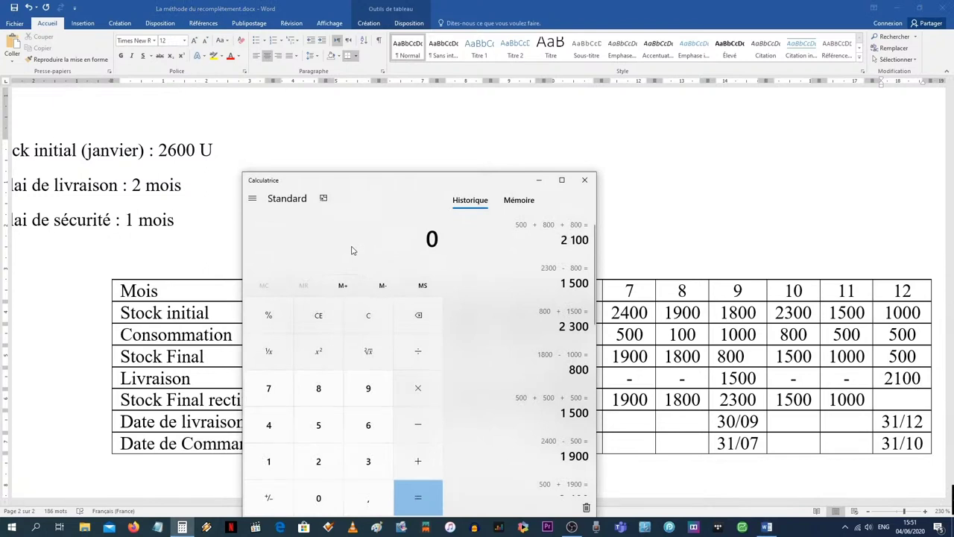
{"action": "type", "text": "500 + 2 100"}
{"action": "key", "text": "Return"}
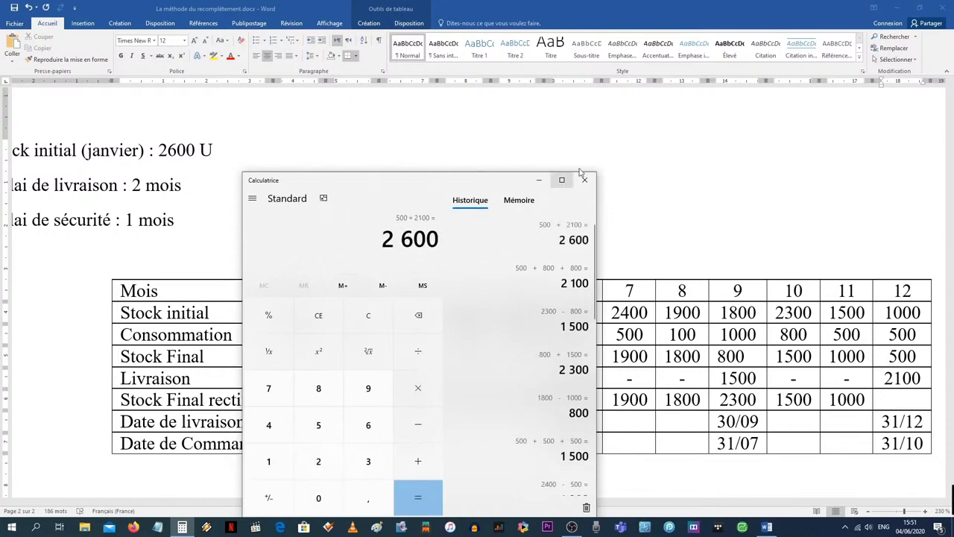
{"action": "left_click", "coordinate": [895, 401]}
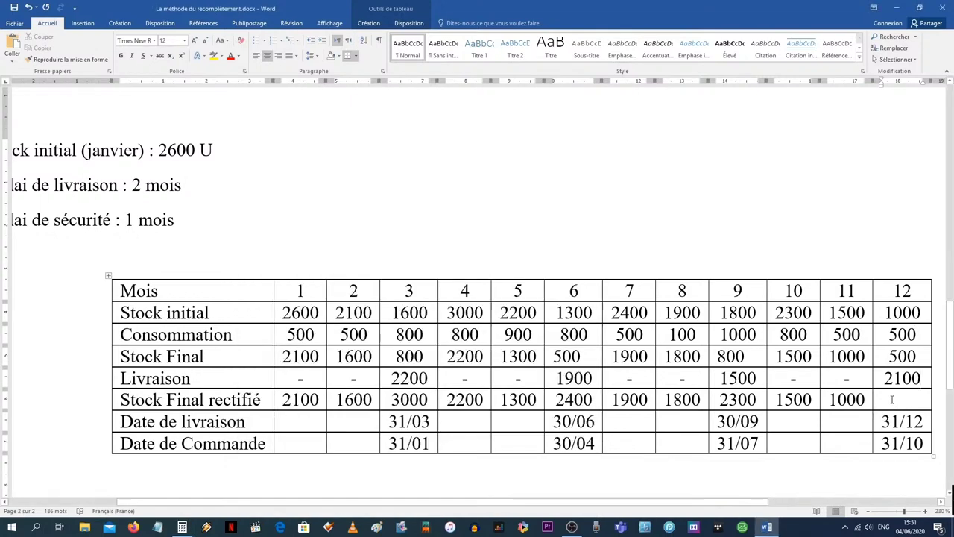
{"action": "type", "text": "2600"}
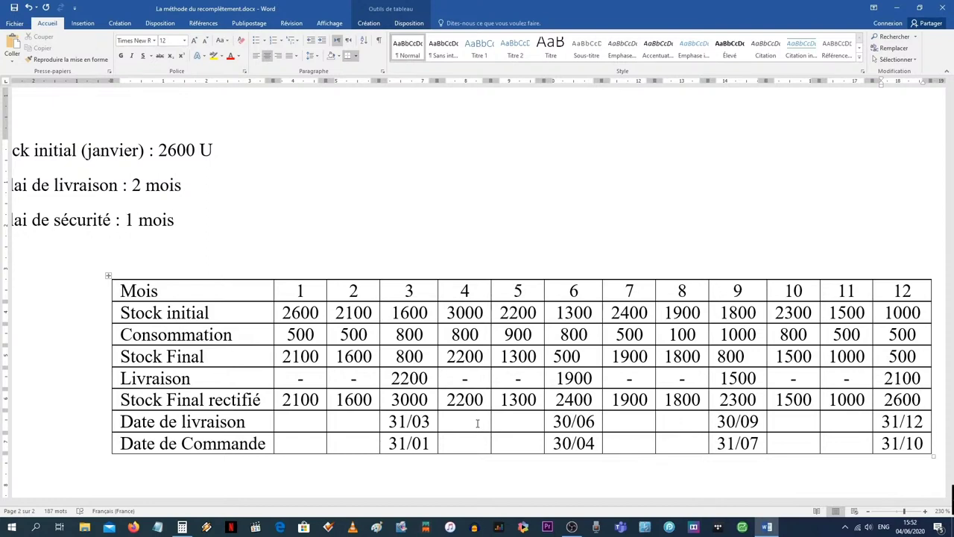
{"action": "scroll", "coordinate": [477, 422], "scroll_direction": "up", "scroll_amount": 6}
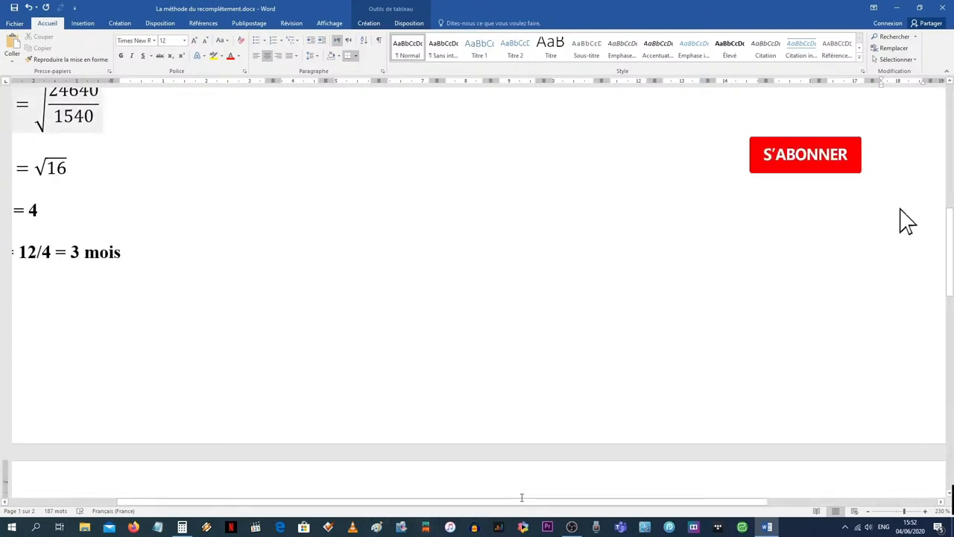
{"action": "left_click_drag", "start_coordinate": [499, 502], "coordinate": [392, 511]}
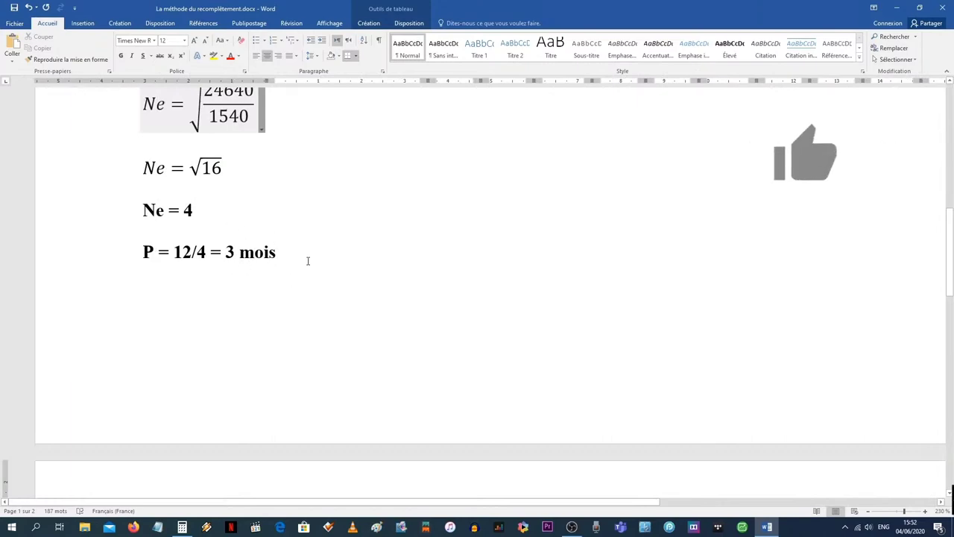
{"action": "scroll", "coordinate": [447, 328], "scroll_direction": "down", "scroll_amount": 6}
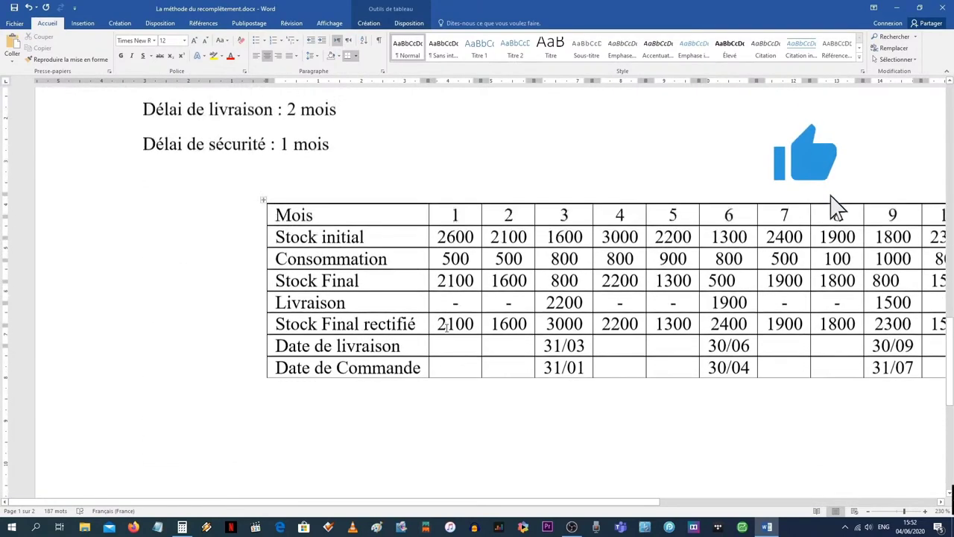
{"action": "left_click_drag", "start_coordinate": [524, 504], "coordinate": [694, 505]}
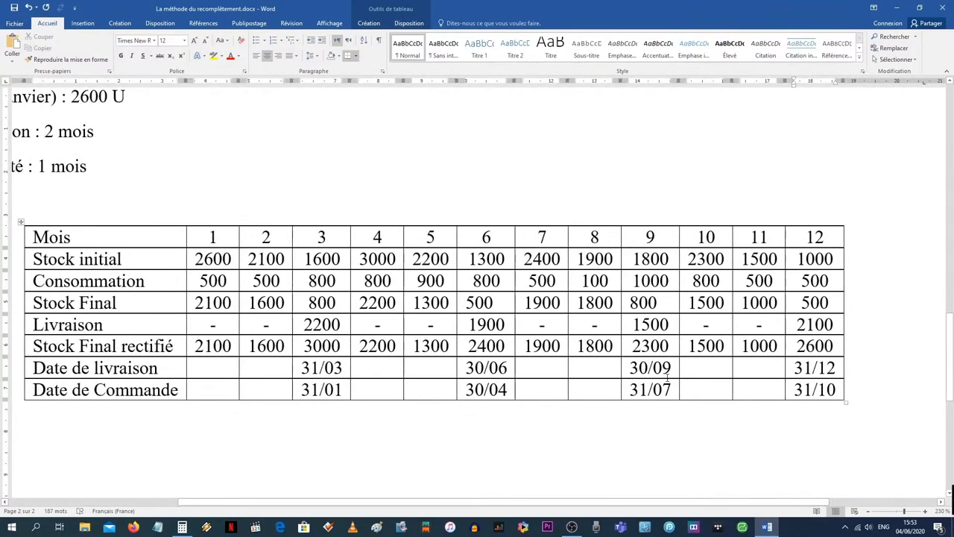